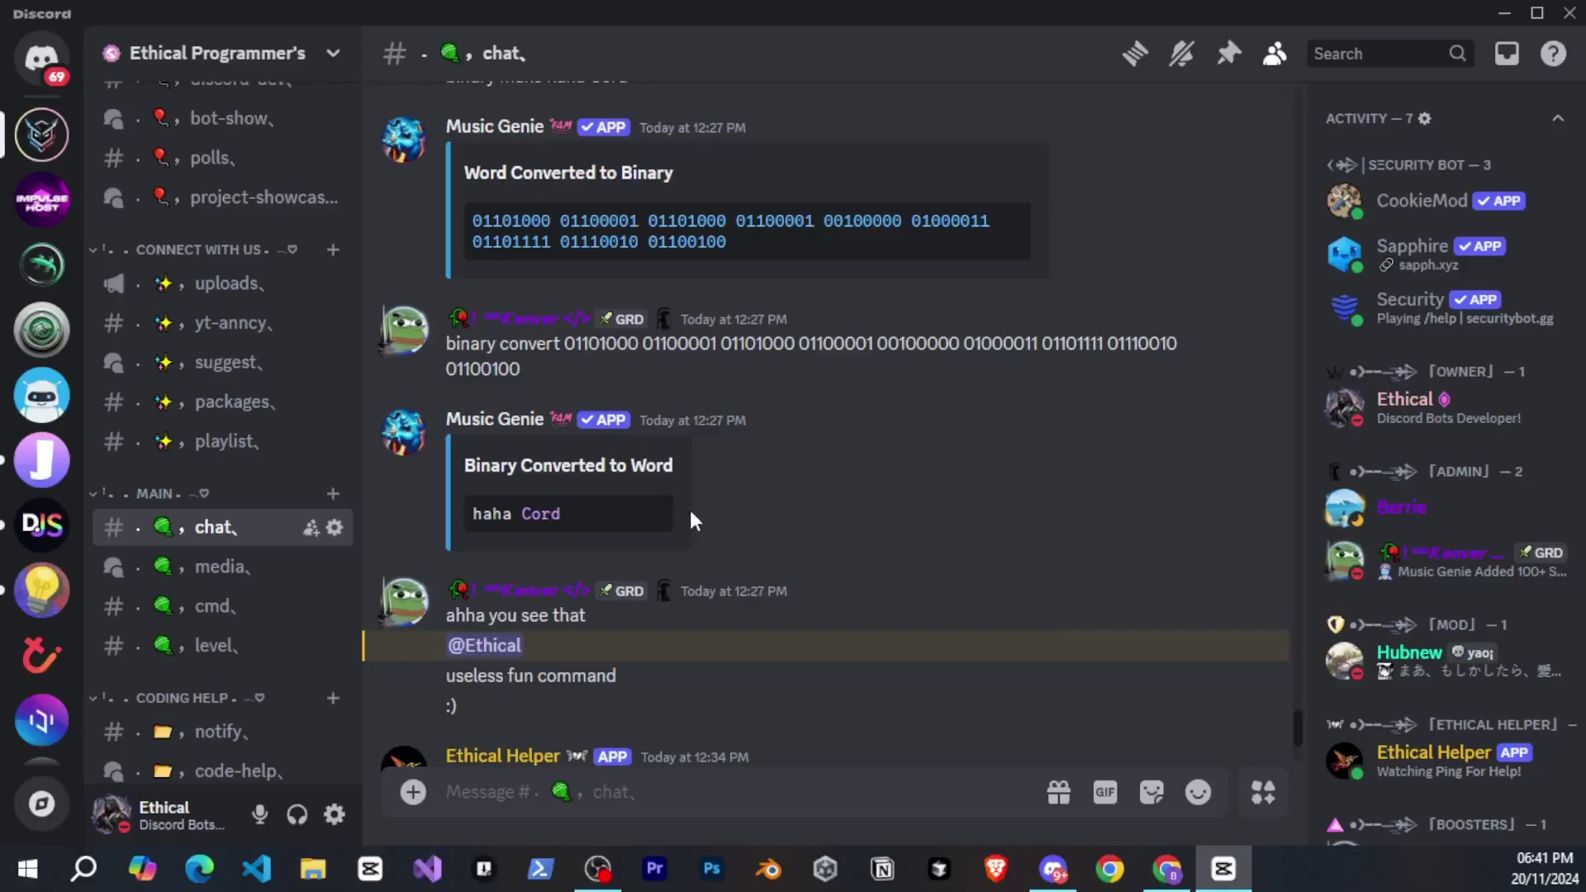
# Step: Switch to the ImpulseHost Discord server and view the account panel in #manage-account
pyautogui.click(42, 201)
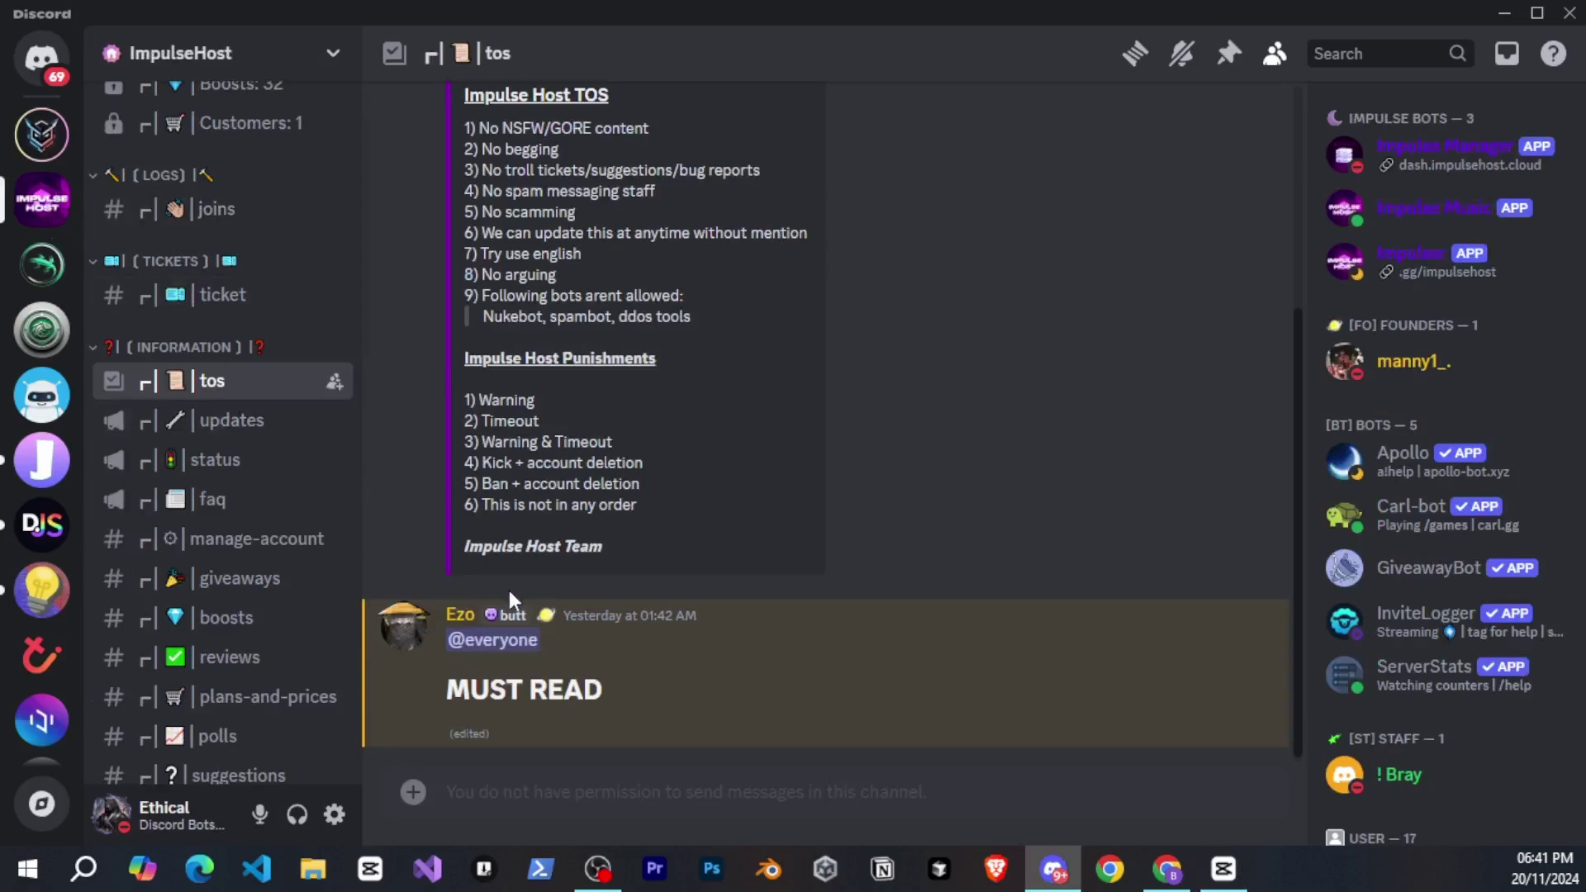
pyautogui.scroll(2, 538, 486)
pyautogui.scroll(-2, 539, 485)
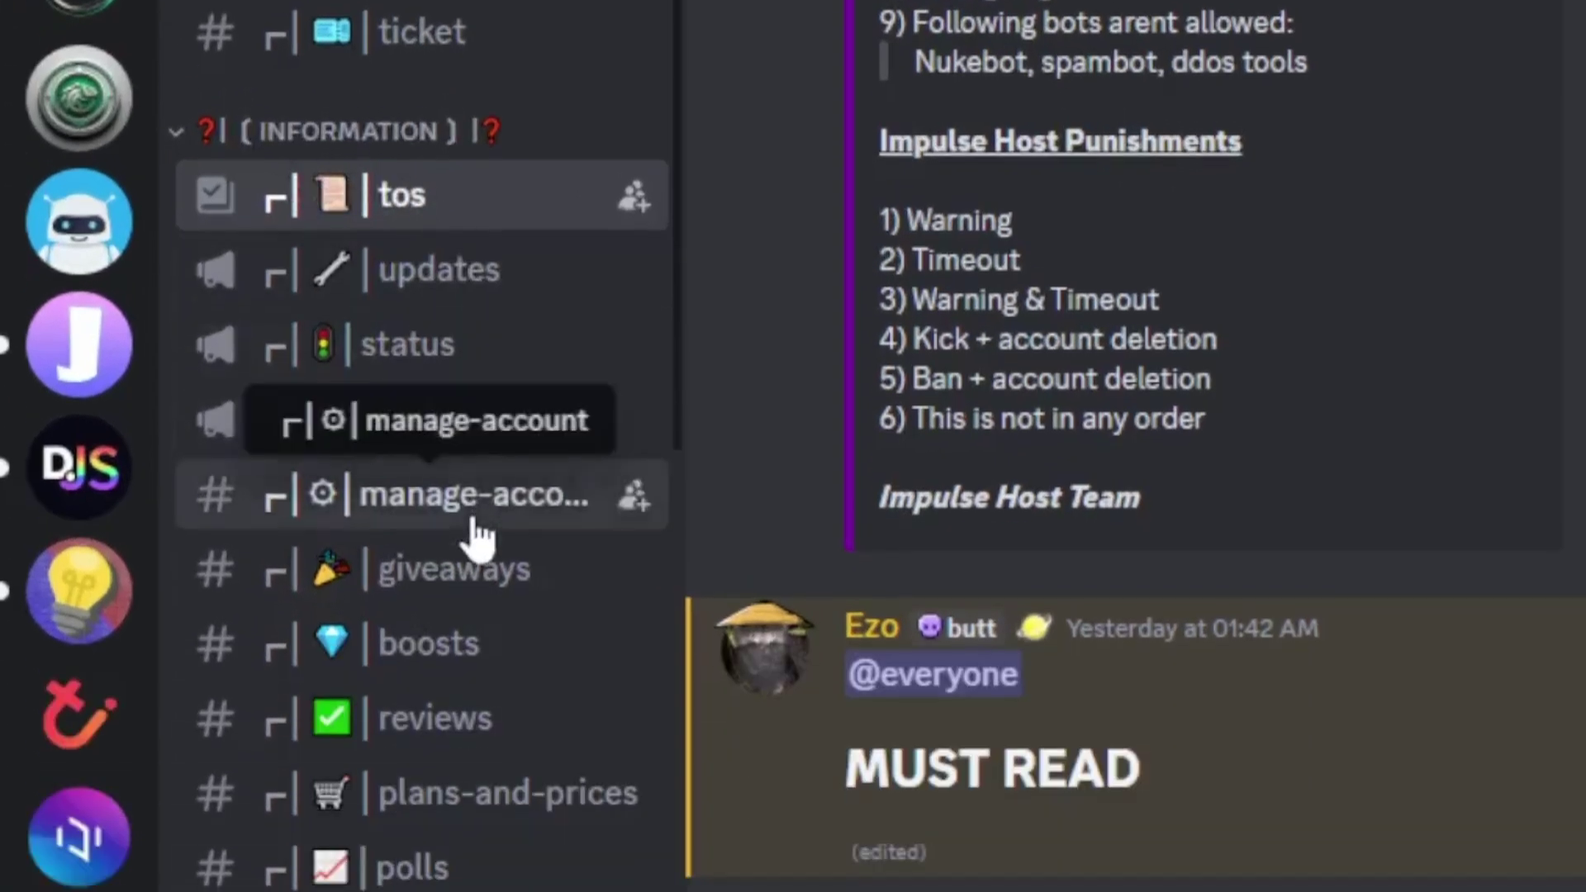
pyautogui.click(466, 528)
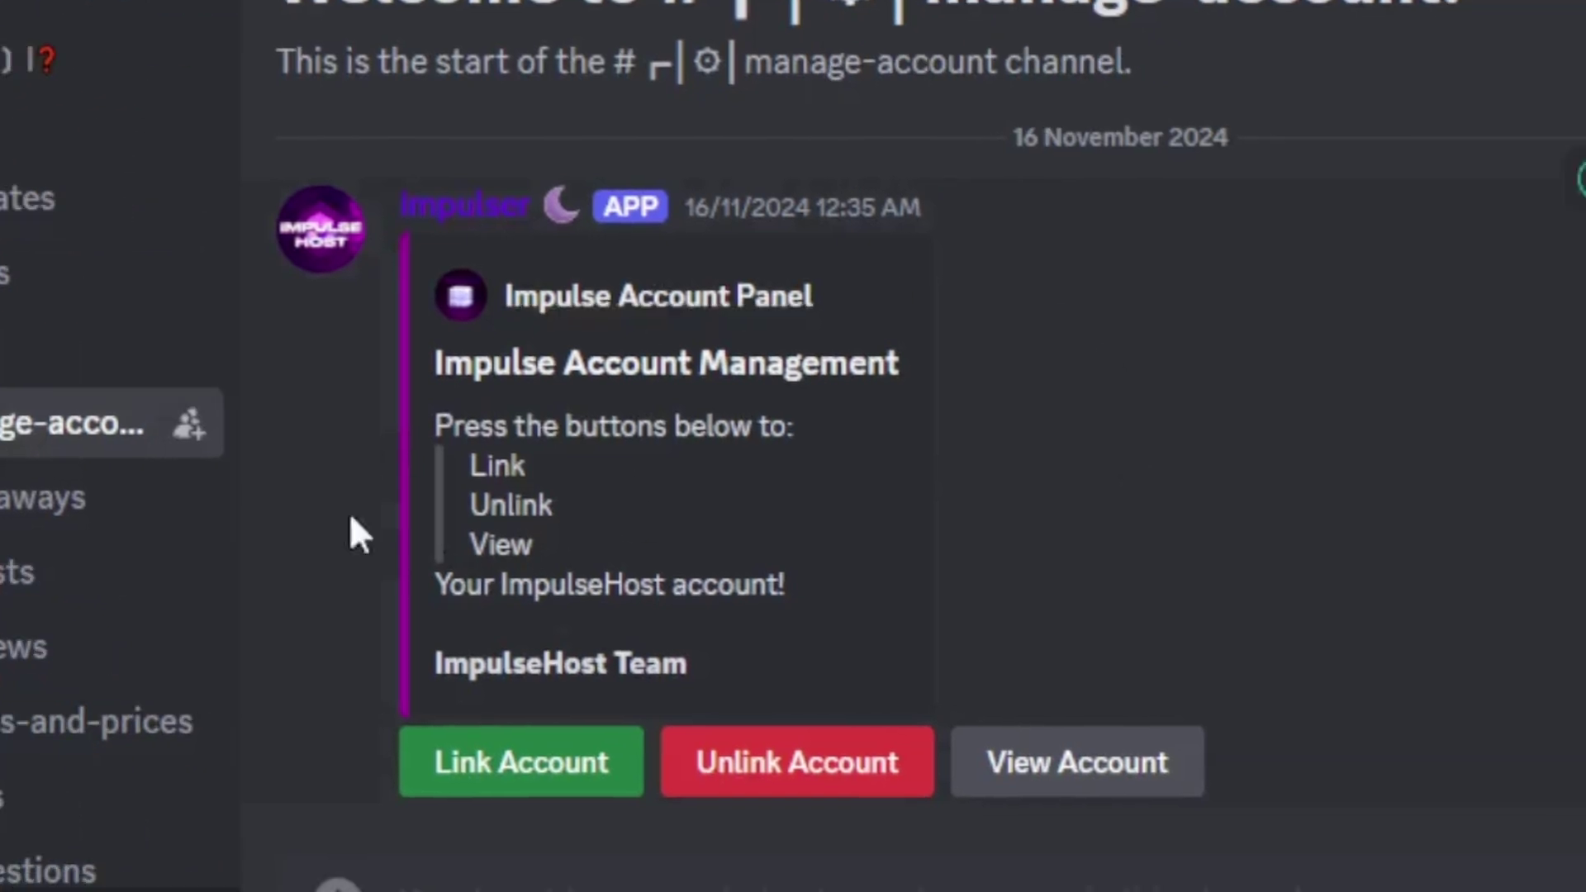
pyautogui.moveTo(420, 669); pyautogui.dragTo(566, 665)
pyautogui.click(519, 592)
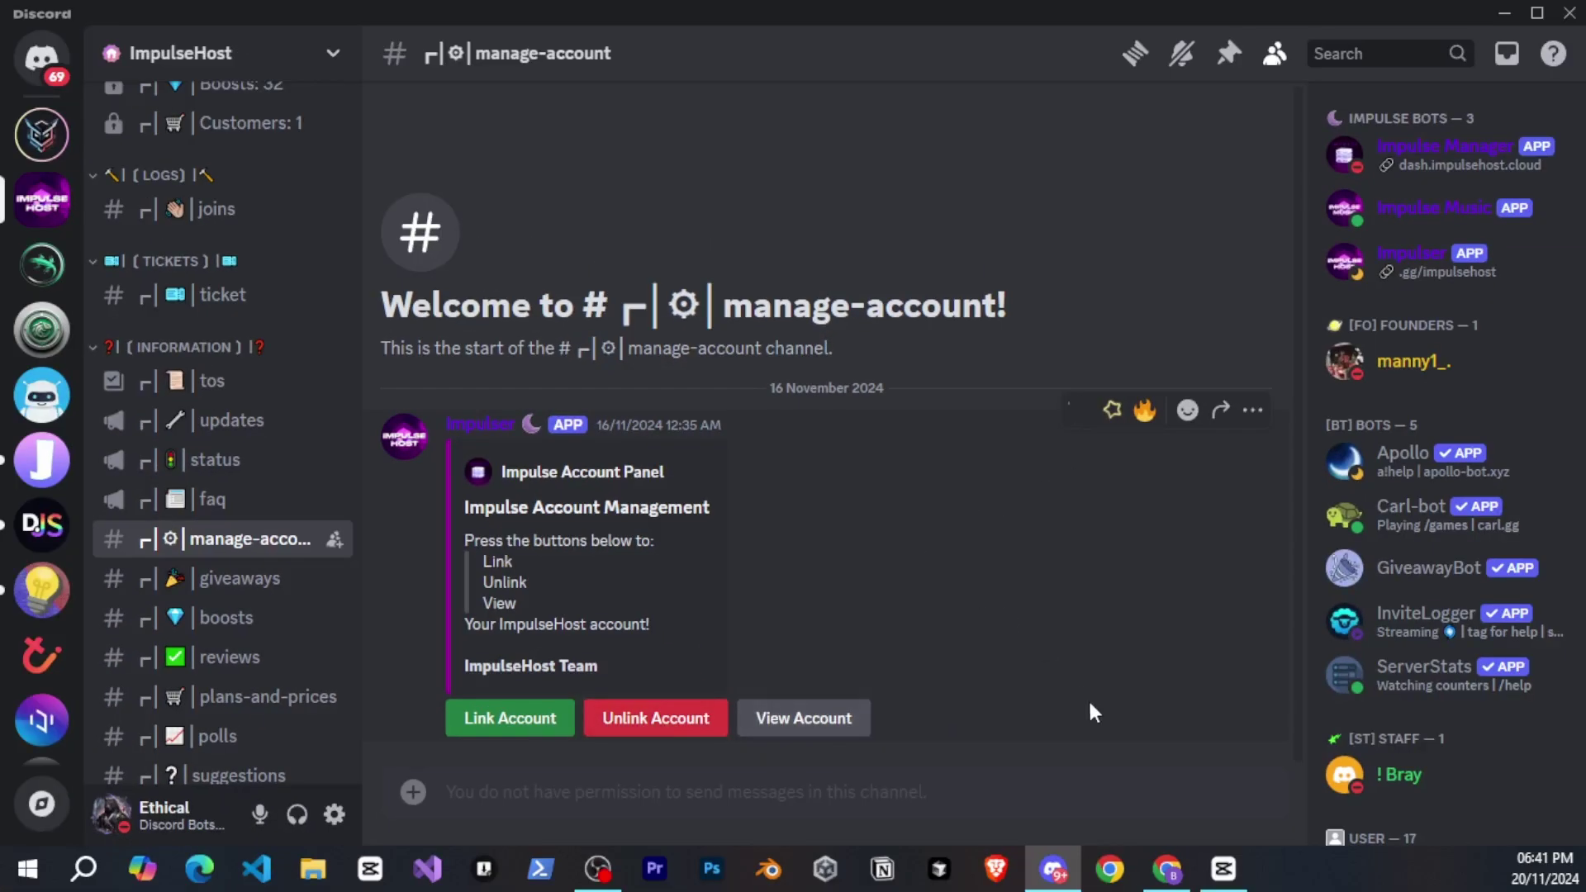
# Step: Bring up the dash.impulsehost.cloud Create Account page and start entering a username
pyautogui.click(1167, 873)
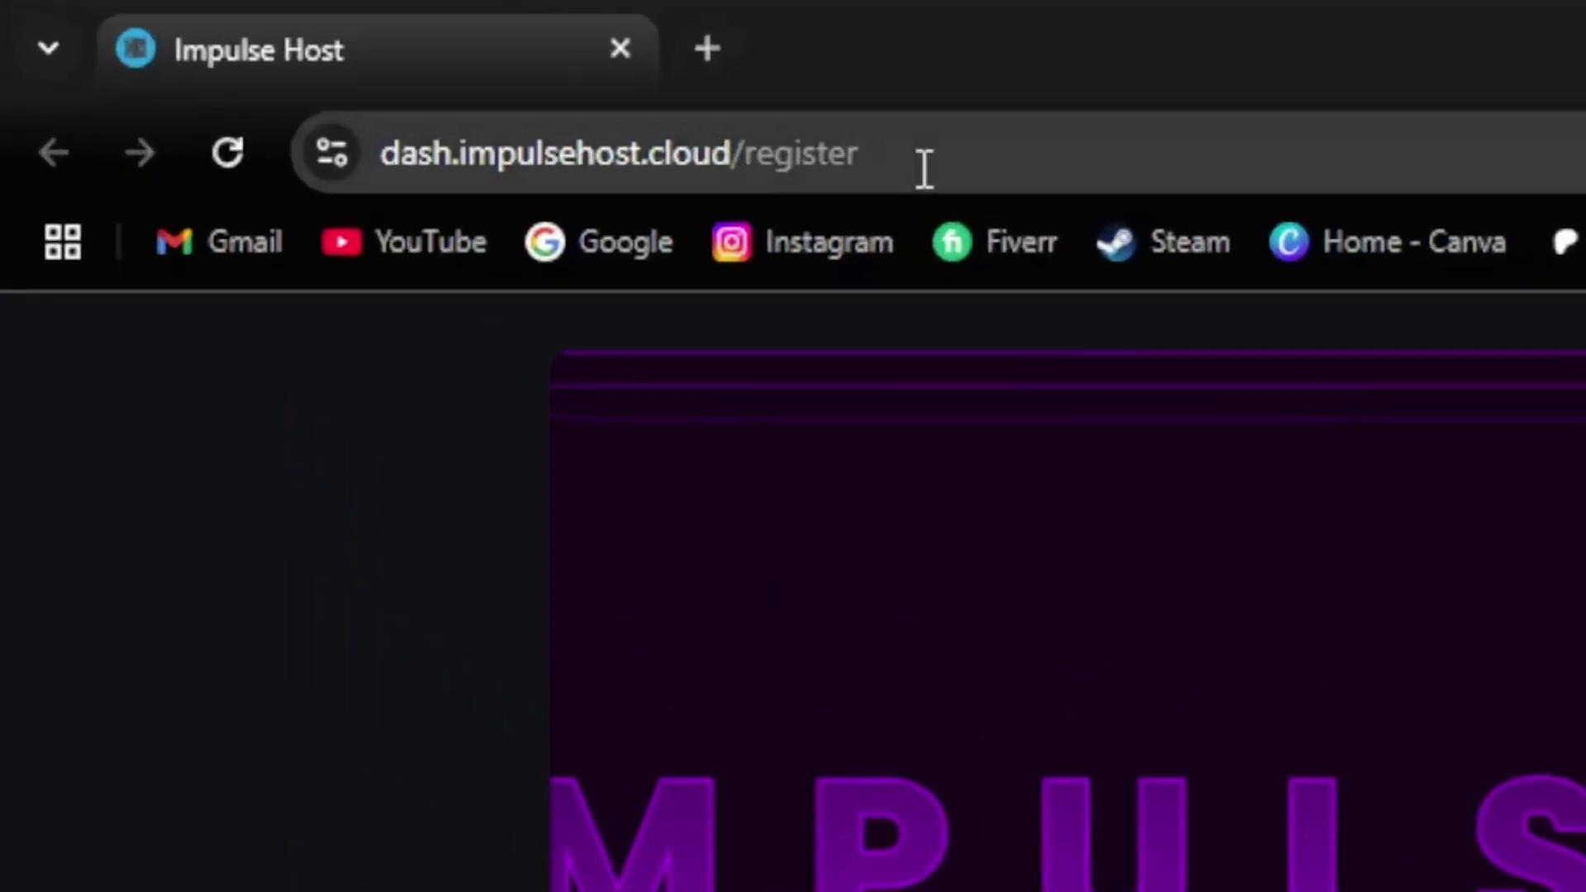
pyautogui.click(923, 167)
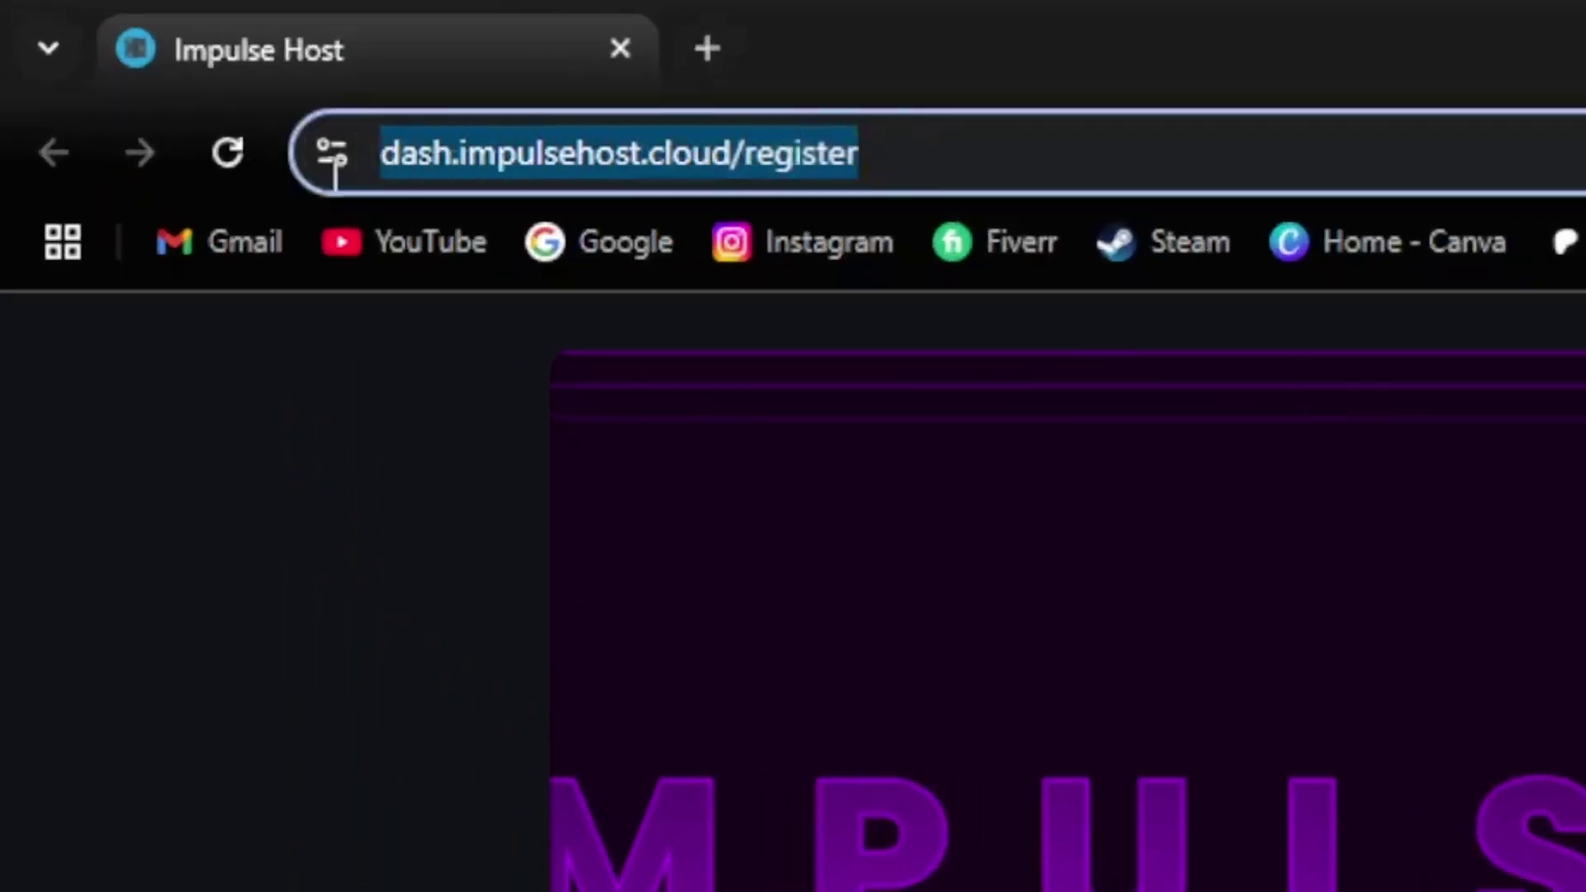
pyautogui.click(324, 547)
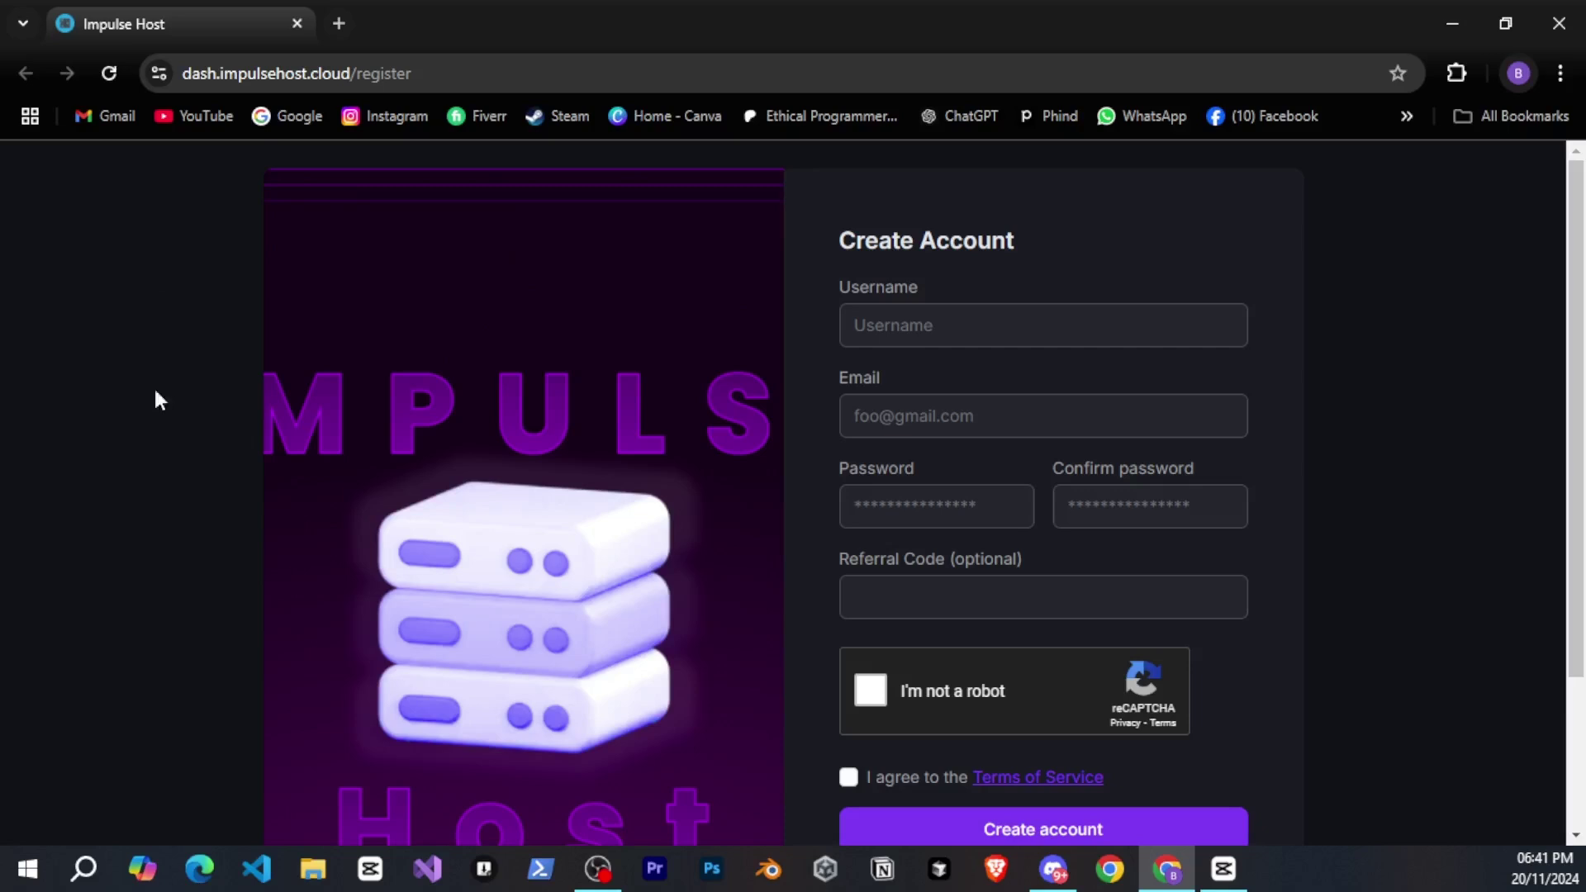
pyautogui.click(913, 329)
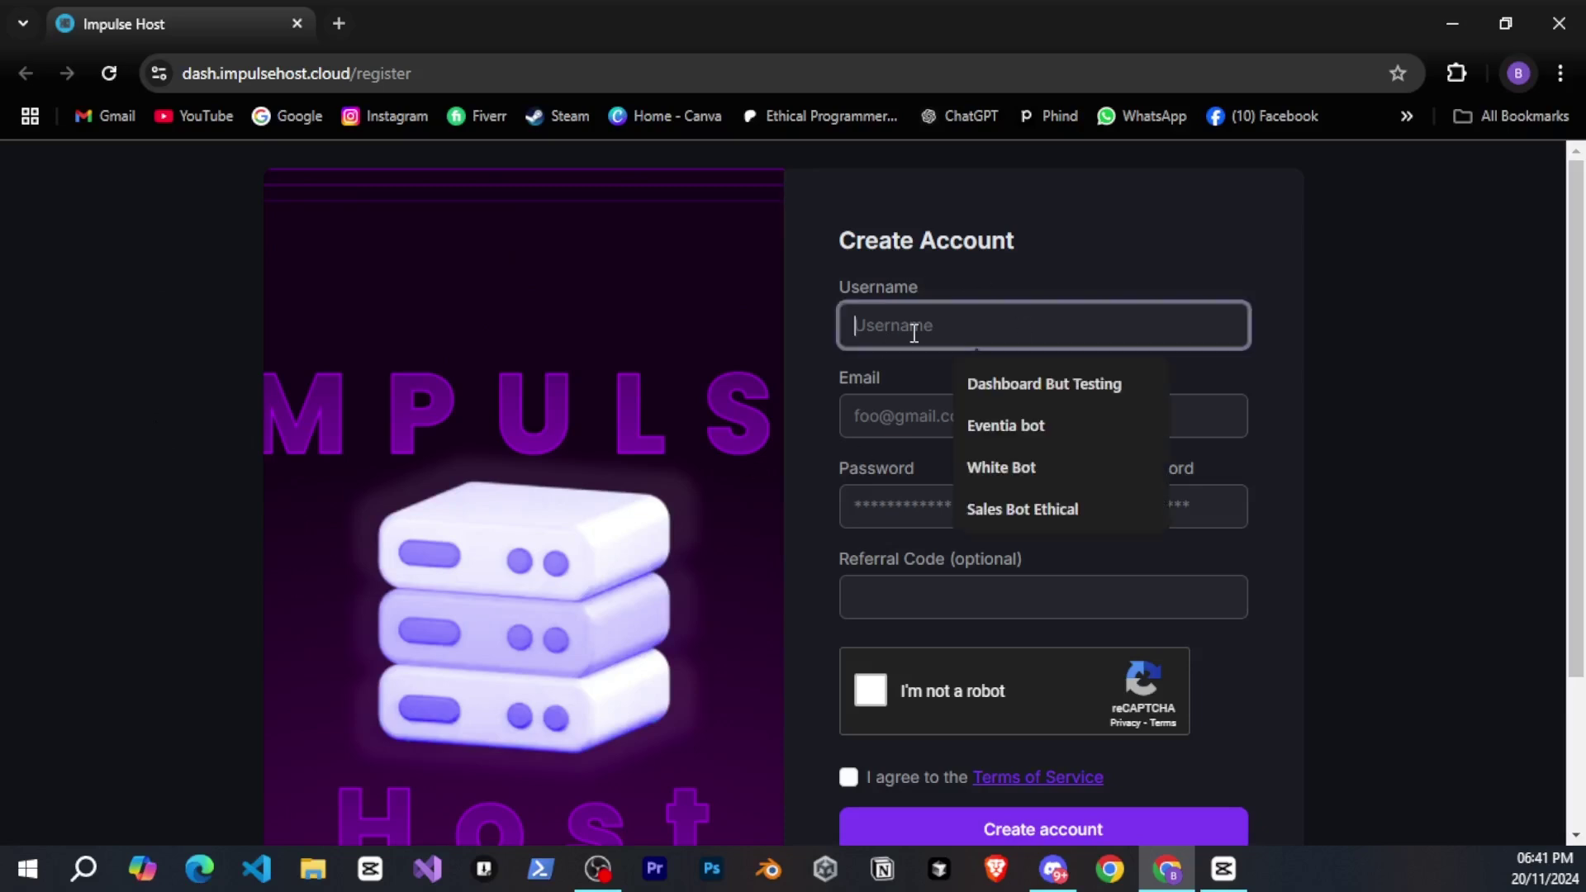
pyautogui.click(1259, 294)
pyautogui.scroll(-1, 1116, 501)
pyautogui.scroll(1, 948, 528)
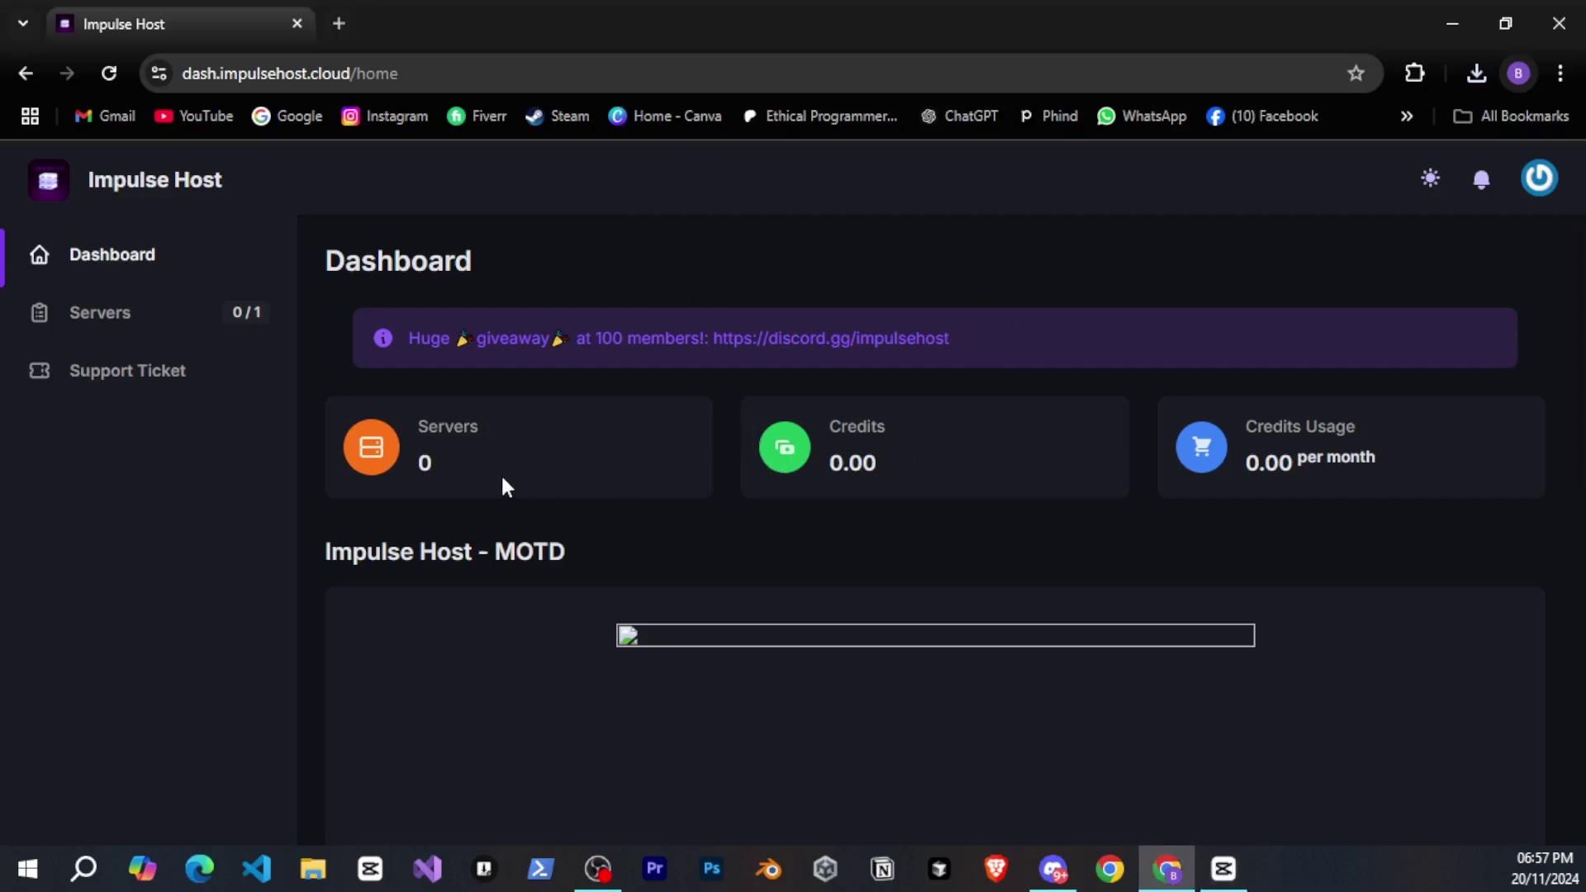
pyautogui.doubleClick(838, 462)
pyautogui.moveTo(1238, 467); pyautogui.dragTo(1350, 480)
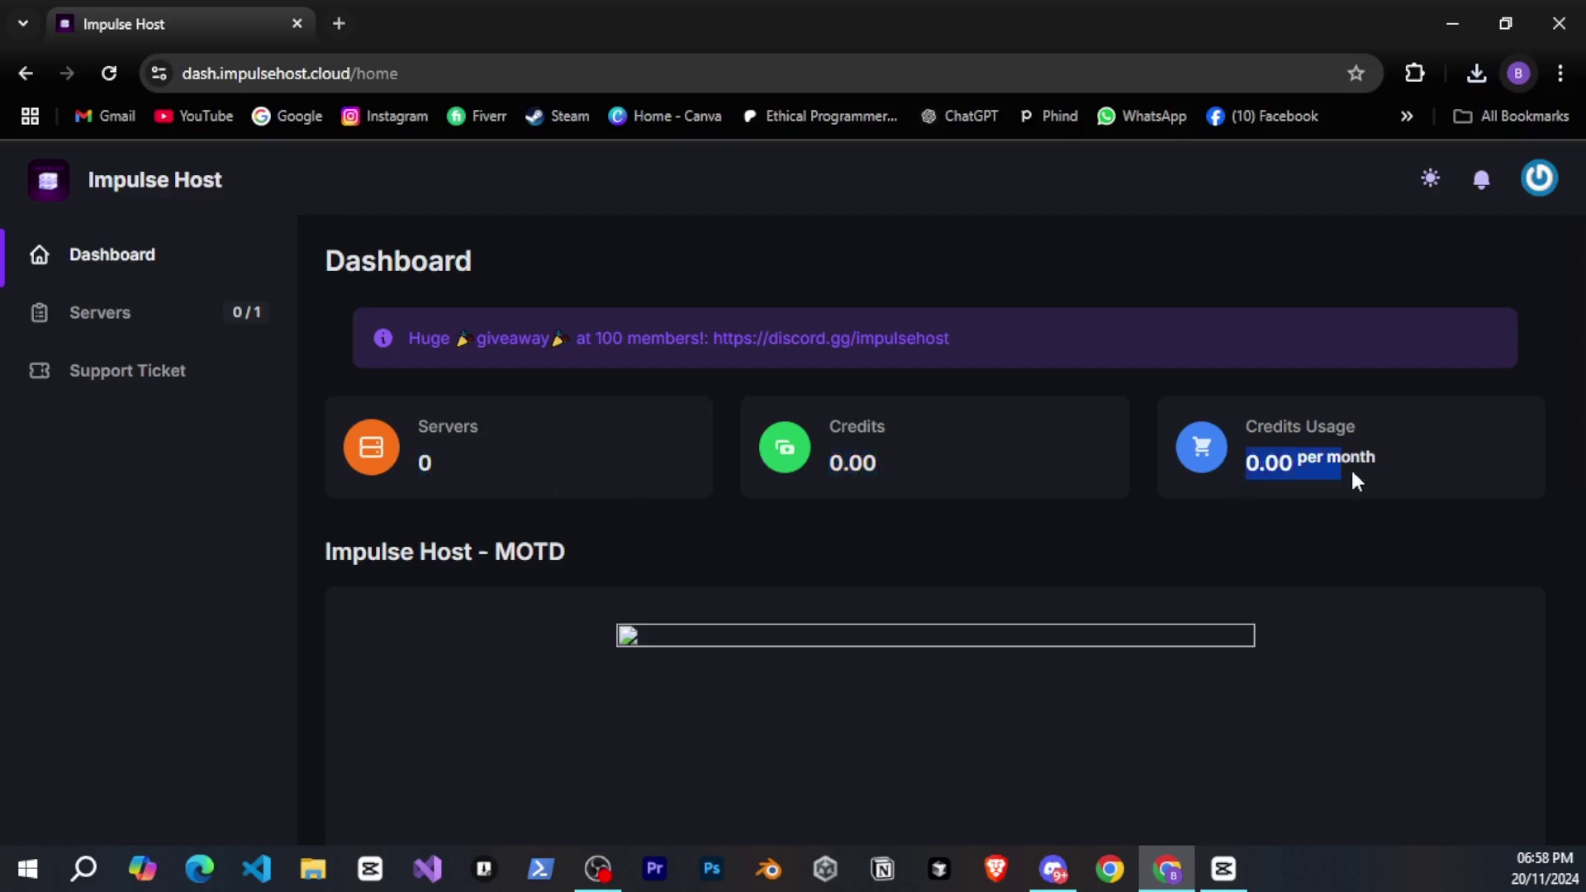
pyautogui.click(1293, 530)
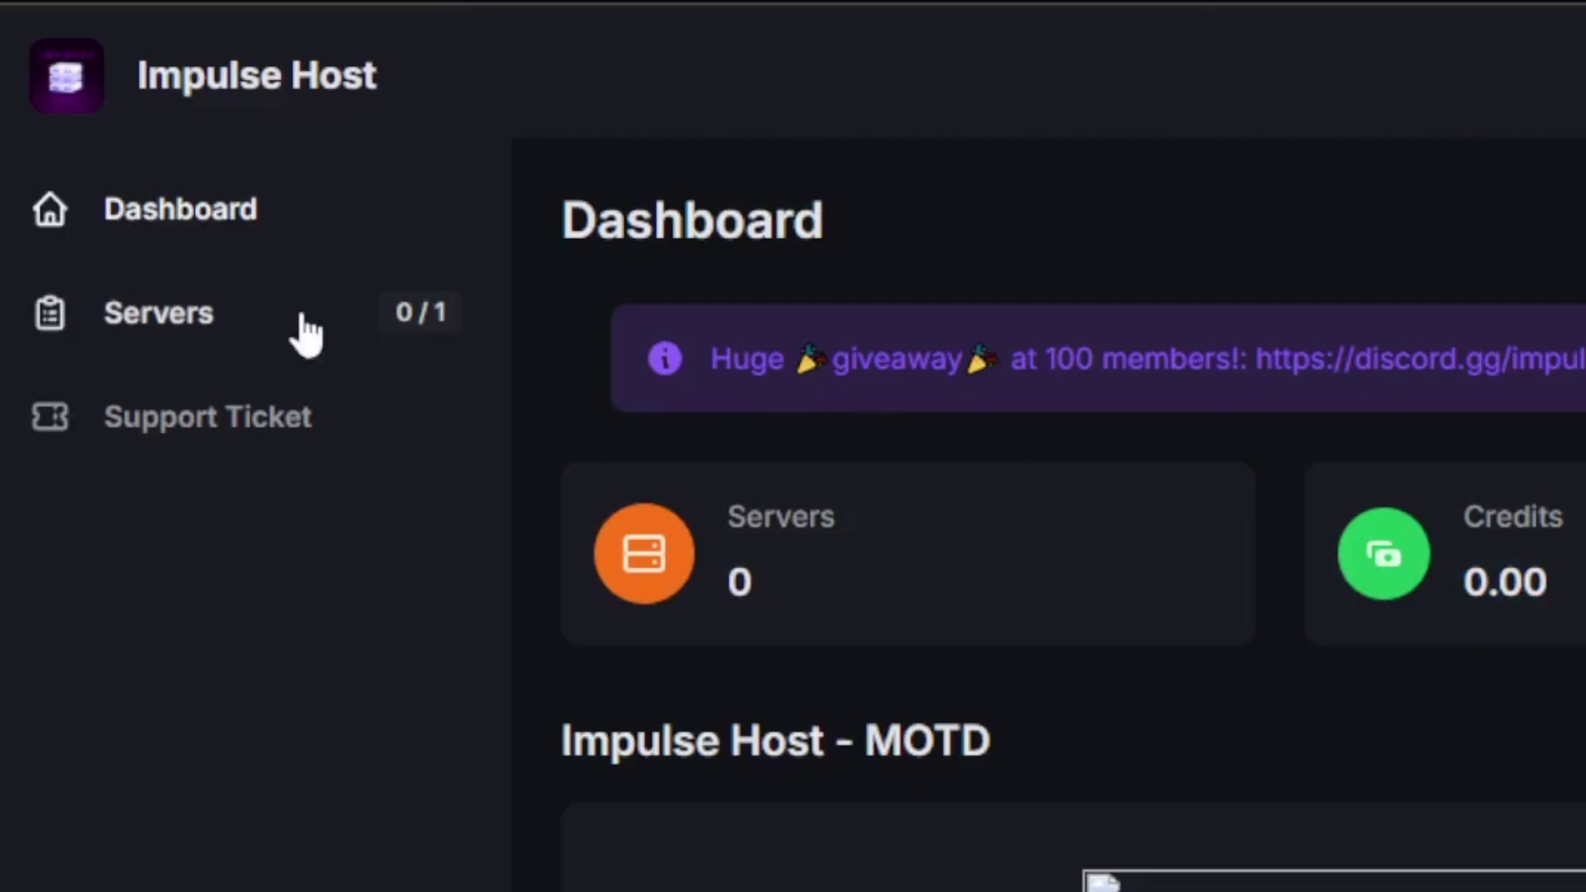
# Step: Dismiss the Oops server-creation warning and authorize Login with Discord to verify the account
pyautogui.click(307, 333)
pyautogui.click(1452, 310)
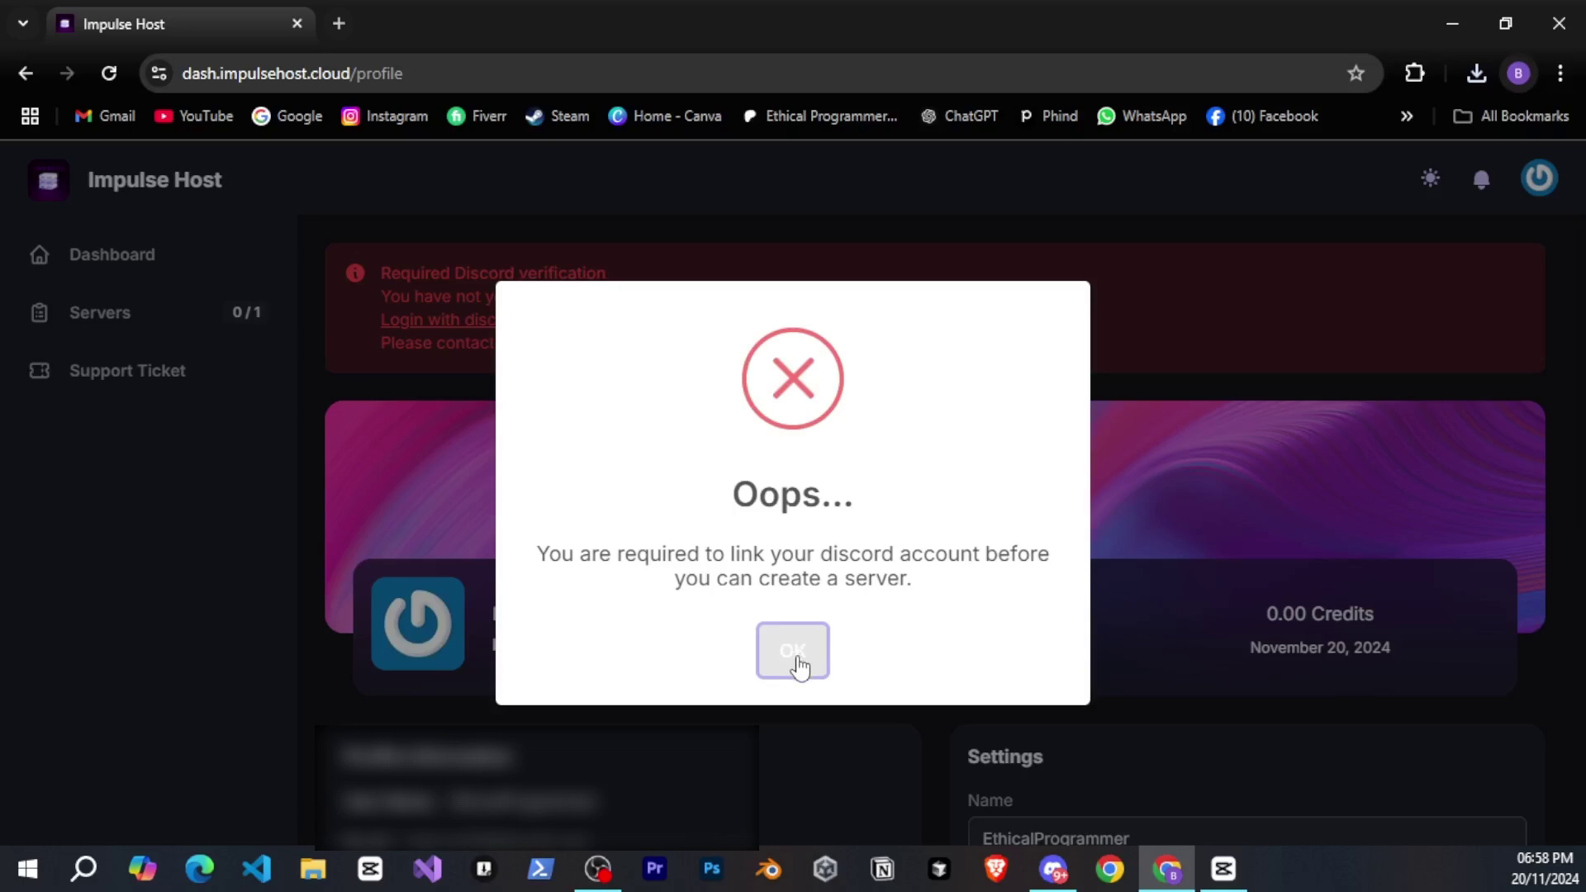
pyautogui.click(793, 653)
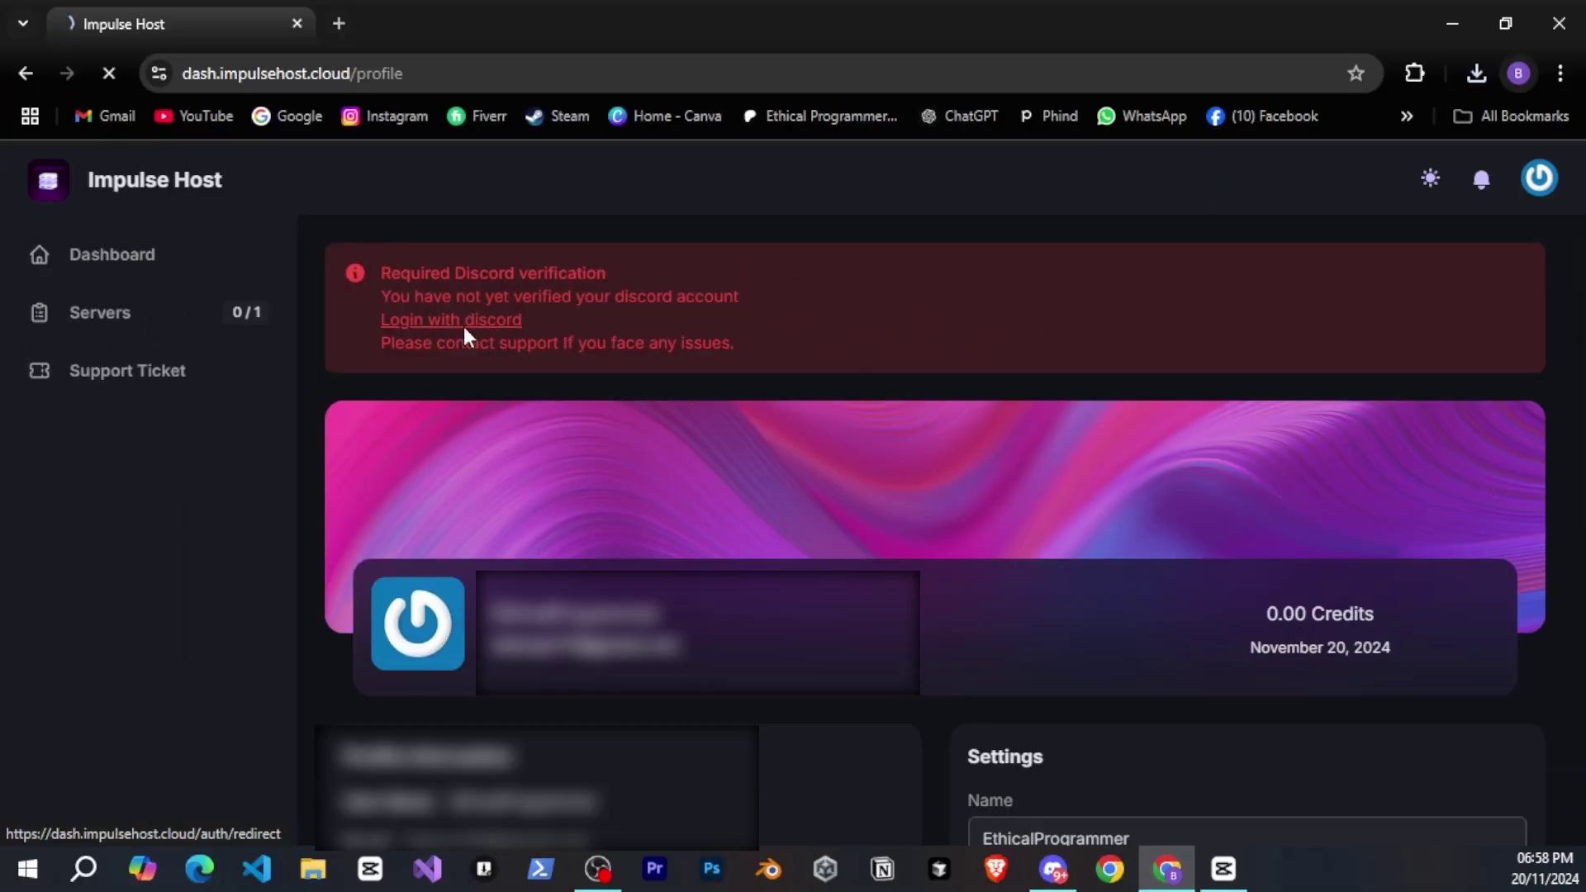
pyautogui.click(463, 329)
pyautogui.click(1028, 745)
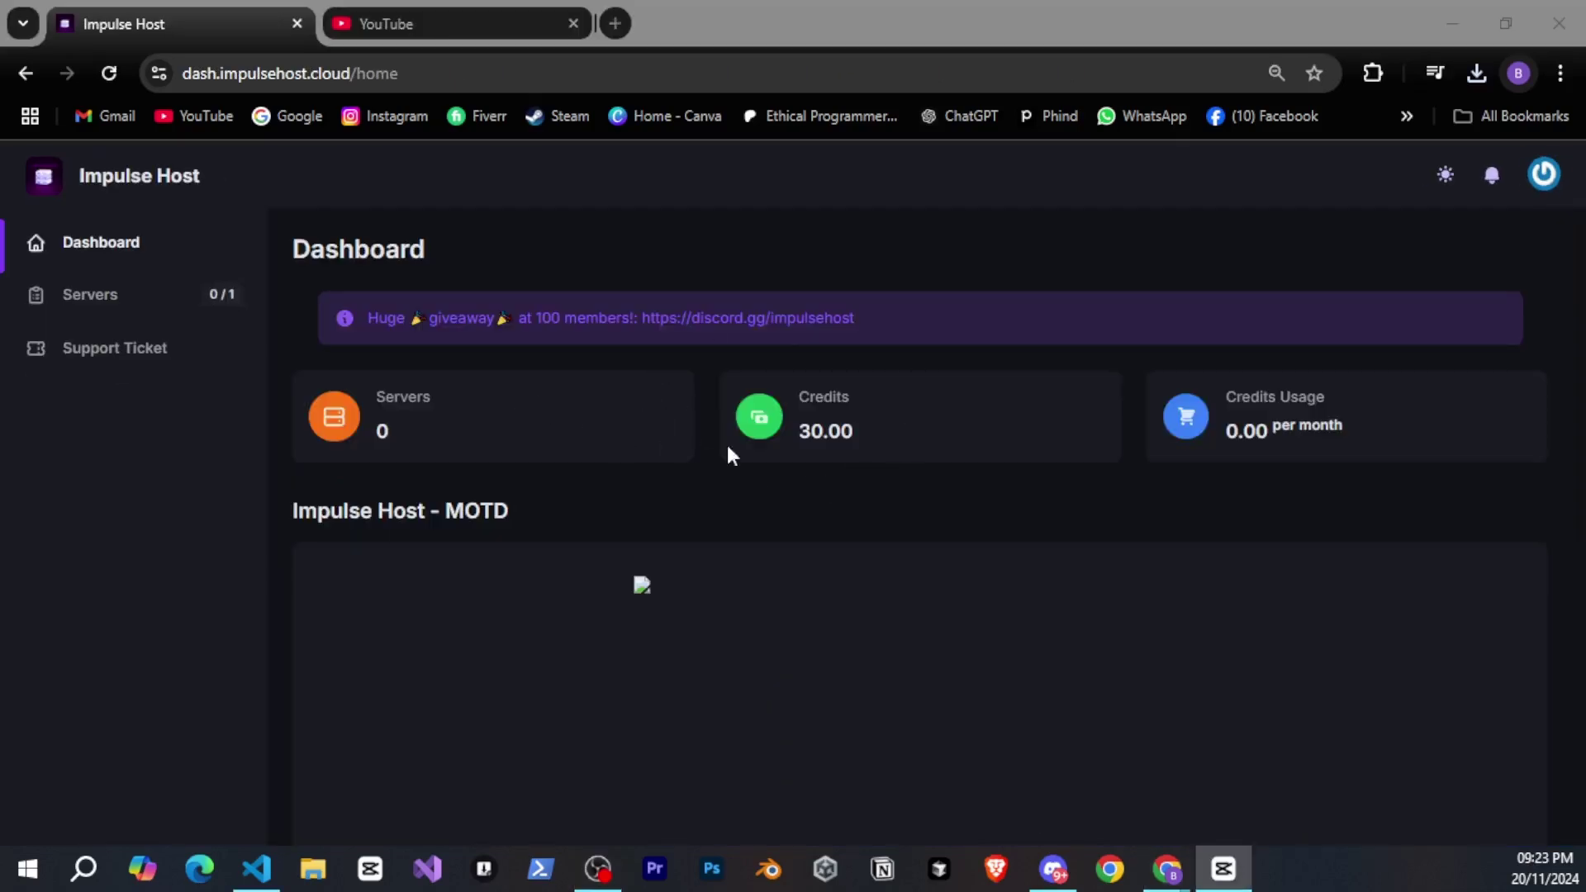
# Step: Check the 30.00 credit balance, then fill the new server form: 'testing', Code Languages, NodeJS
pyautogui.moveTo(804, 440); pyautogui.dragTo(862, 438)
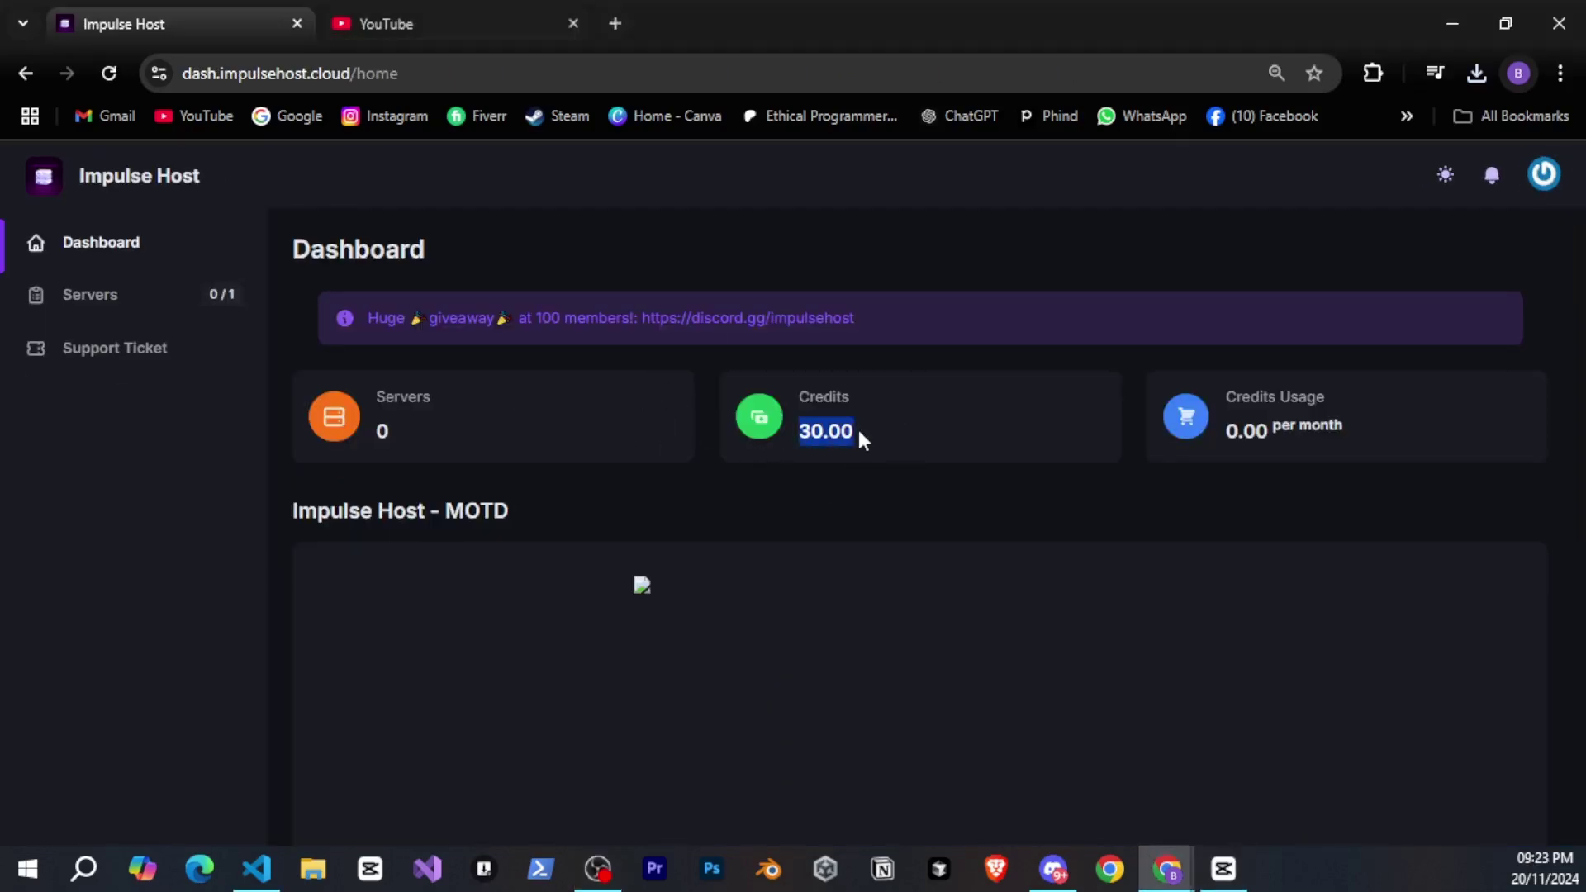
pyautogui.click(911, 449)
pyautogui.click(196, 297)
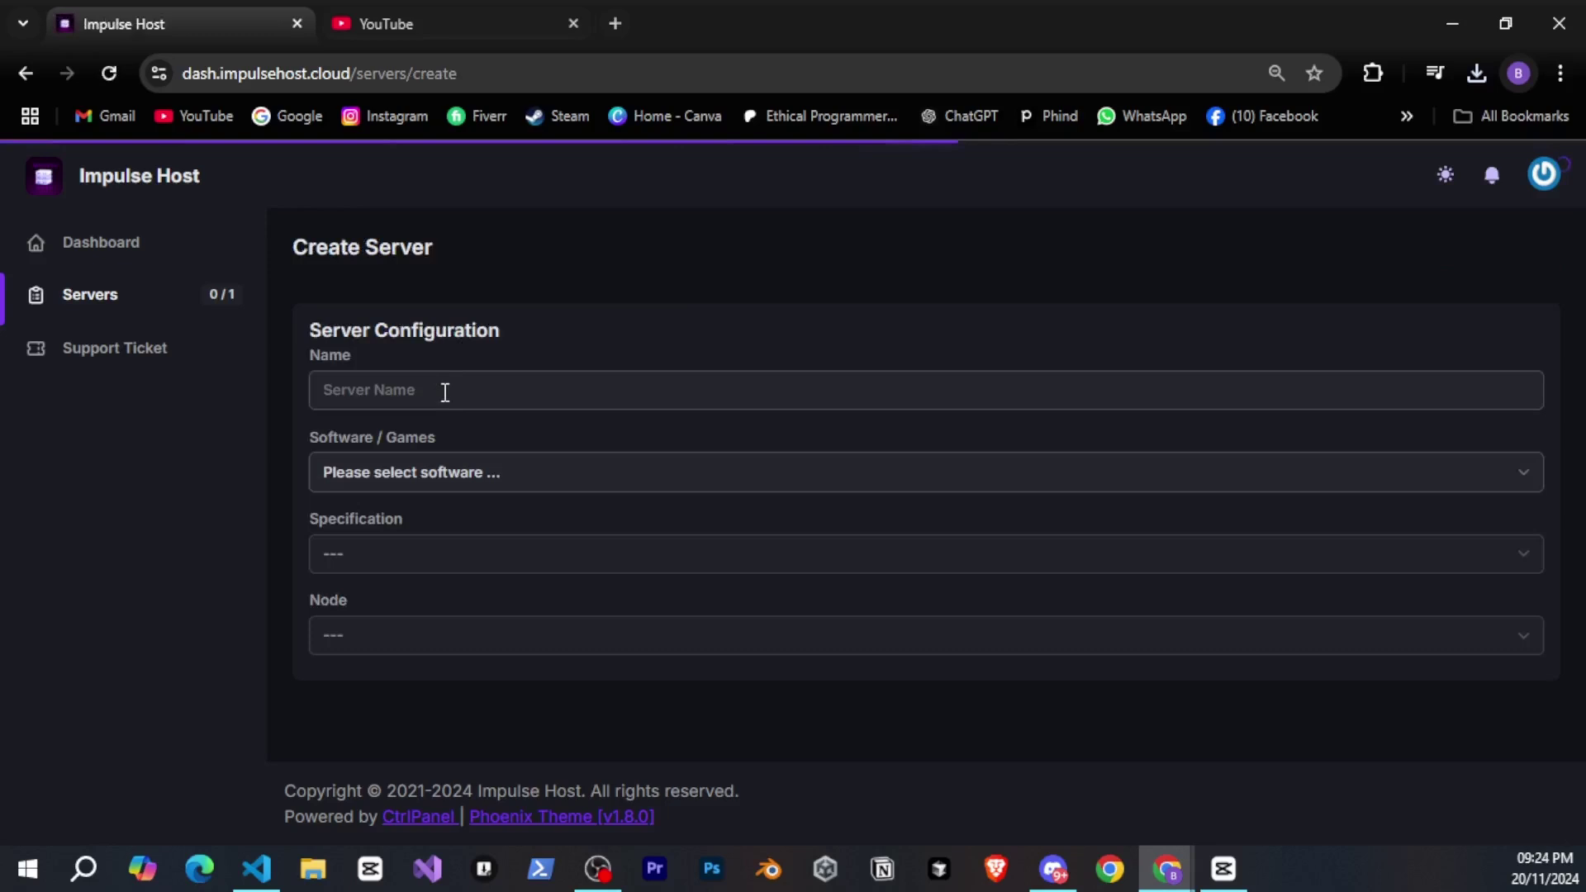
pyautogui.click(445, 392)
pyautogui.write('testing')
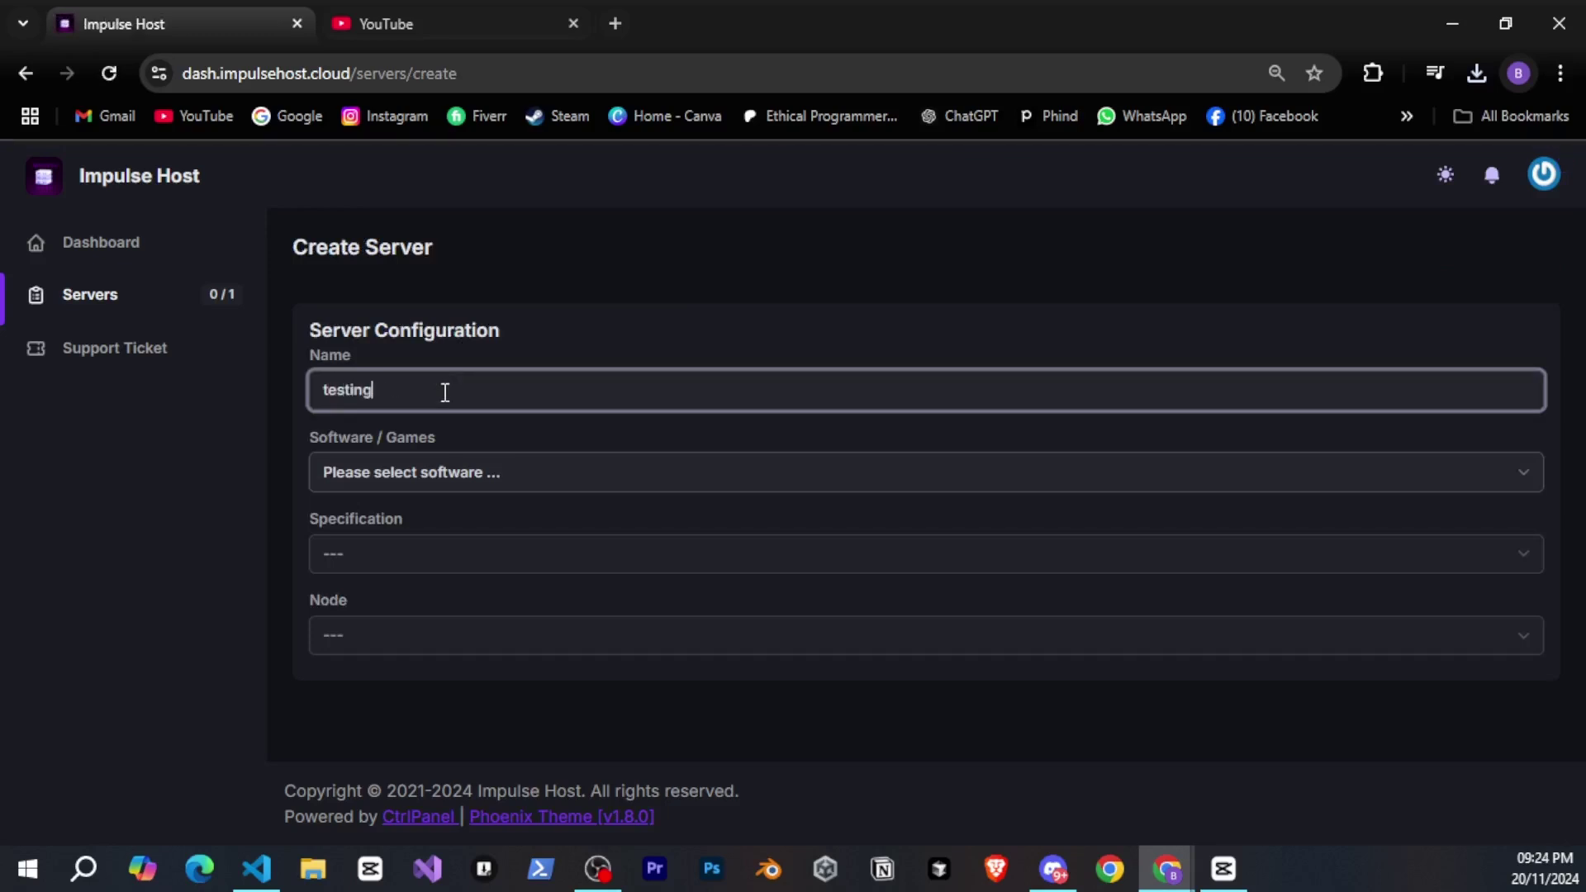
pyautogui.click(433, 472)
pyautogui.click(424, 505)
pyautogui.click(398, 558)
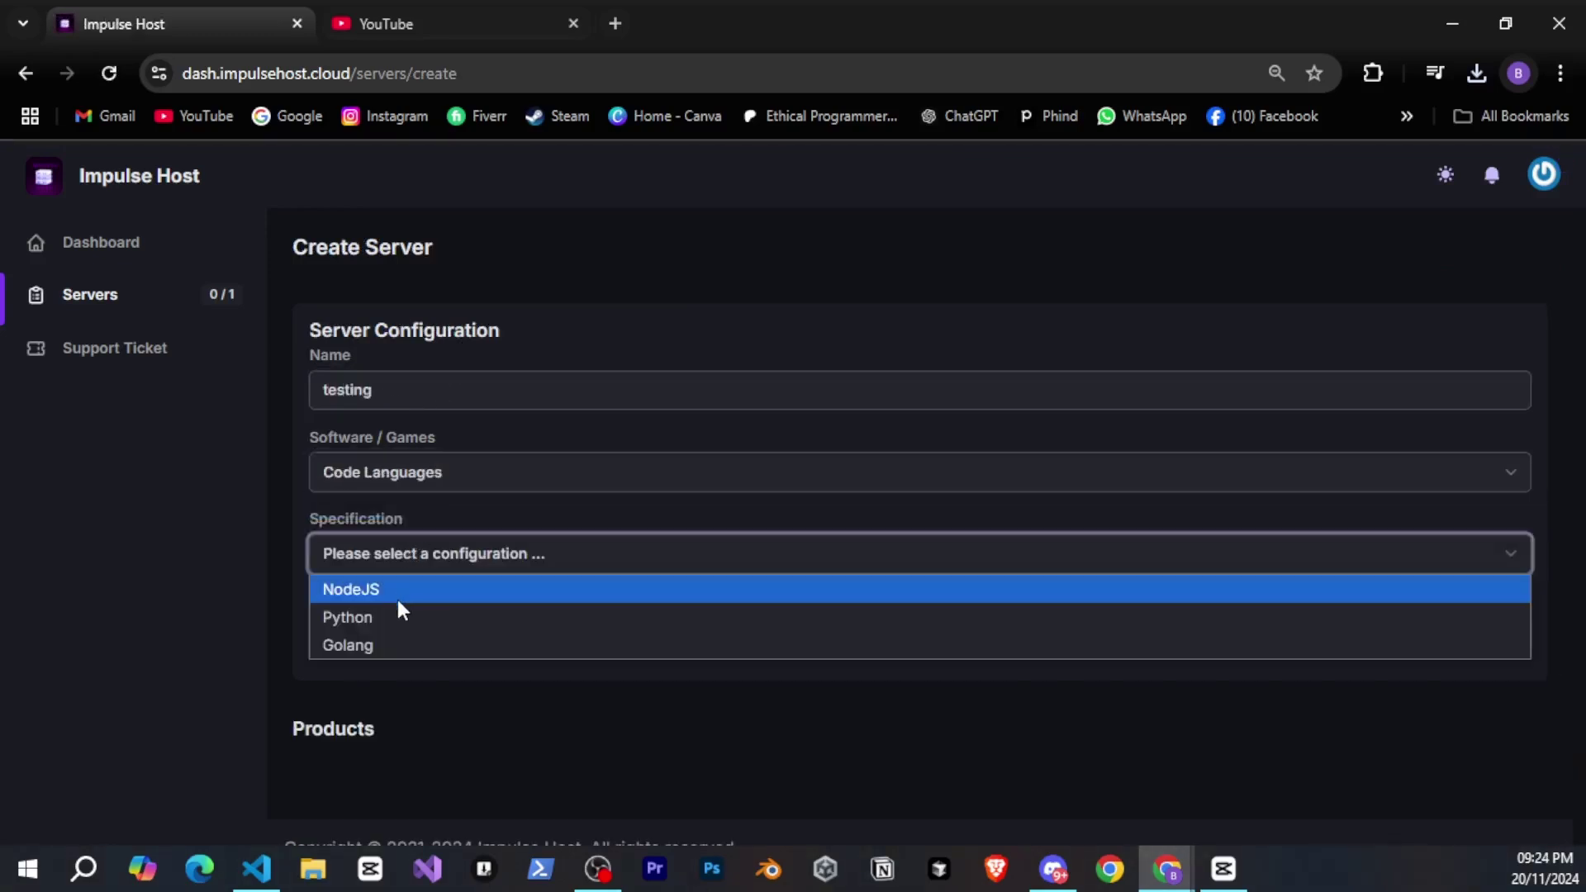
pyautogui.click(421, 590)
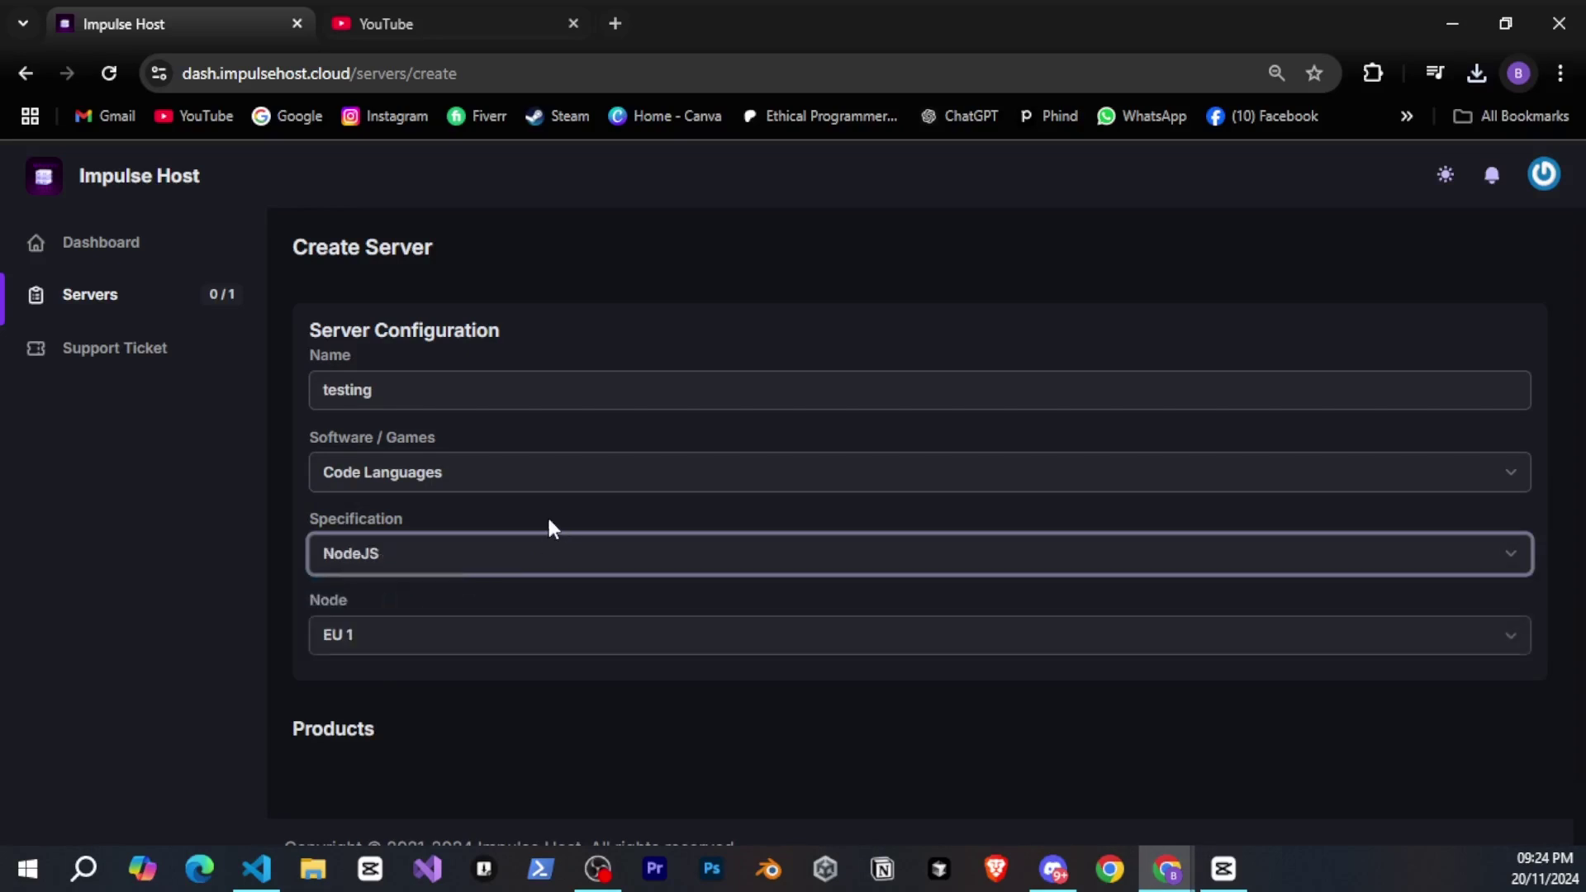
pyautogui.scroll(-1, 549, 512)
pyautogui.scroll(-2, 549, 510)
pyautogui.scroll(-2, 548, 500)
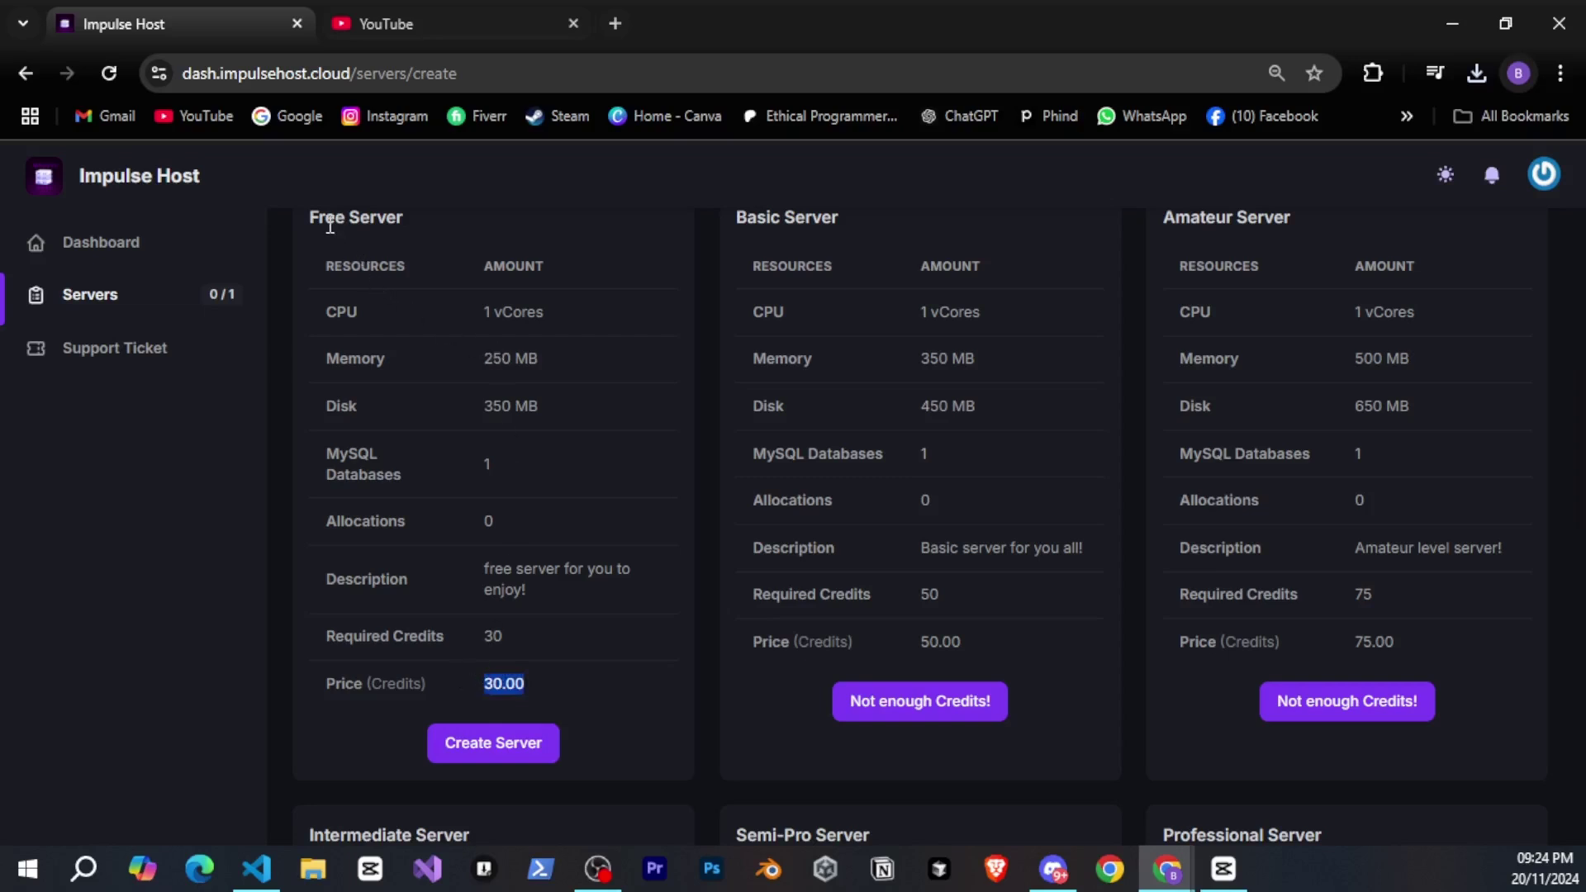
pyautogui.moveTo(331, 227); pyautogui.dragTo(396, 232)
pyautogui.moveTo(343, 446); pyautogui.dragTo(601, 737)
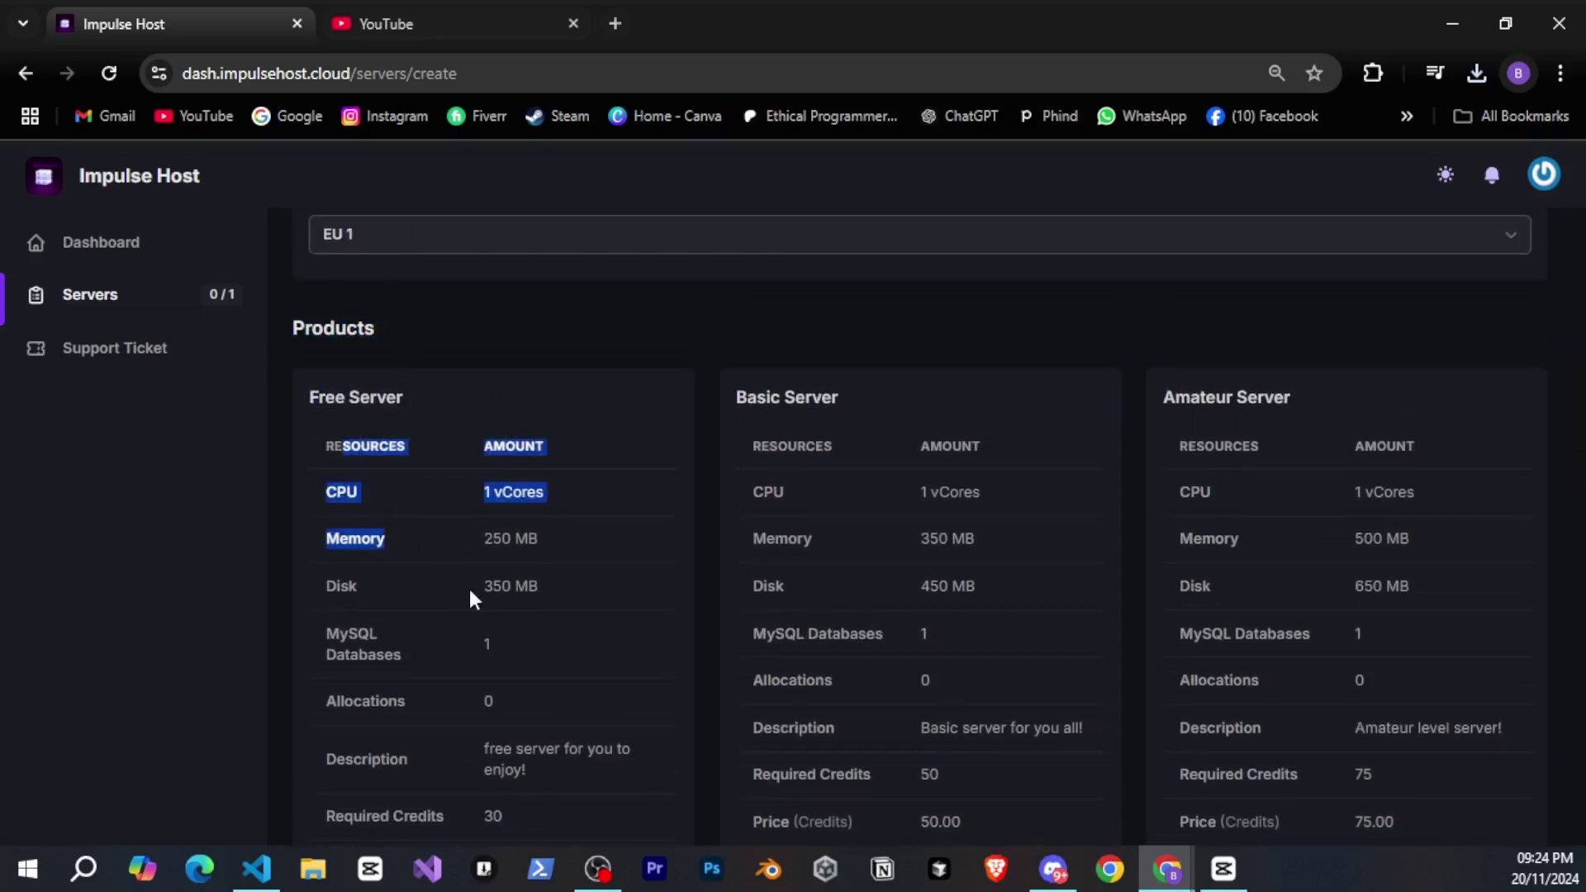
pyautogui.scroll(-1, 601, 738)
pyautogui.click(603, 731)
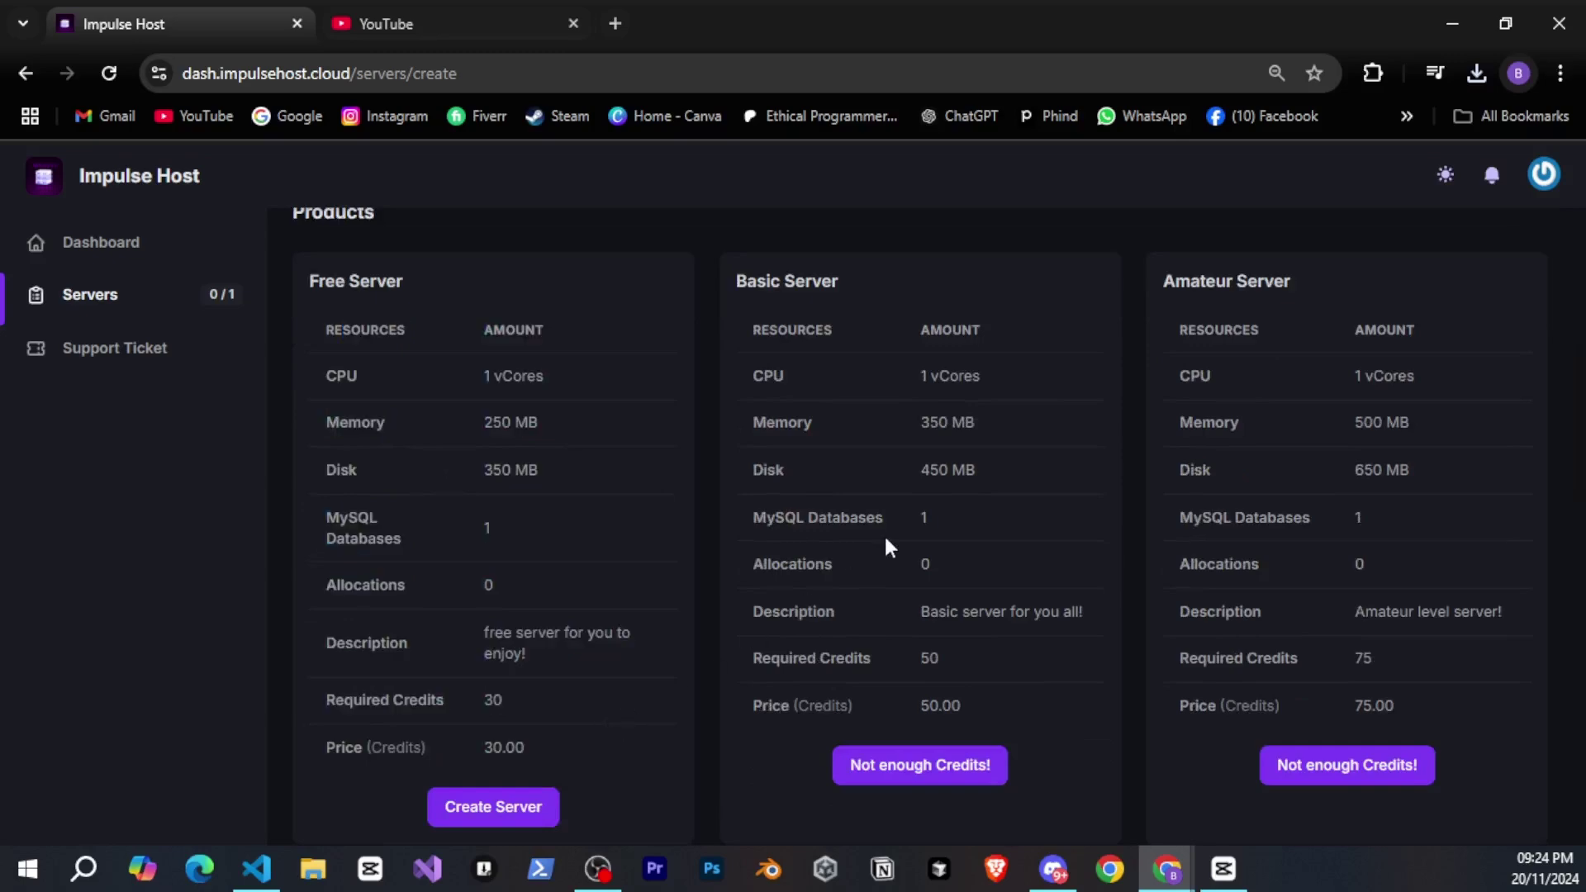
pyautogui.scroll(-2, 1123, 570)
pyautogui.scroll(1, 1119, 502)
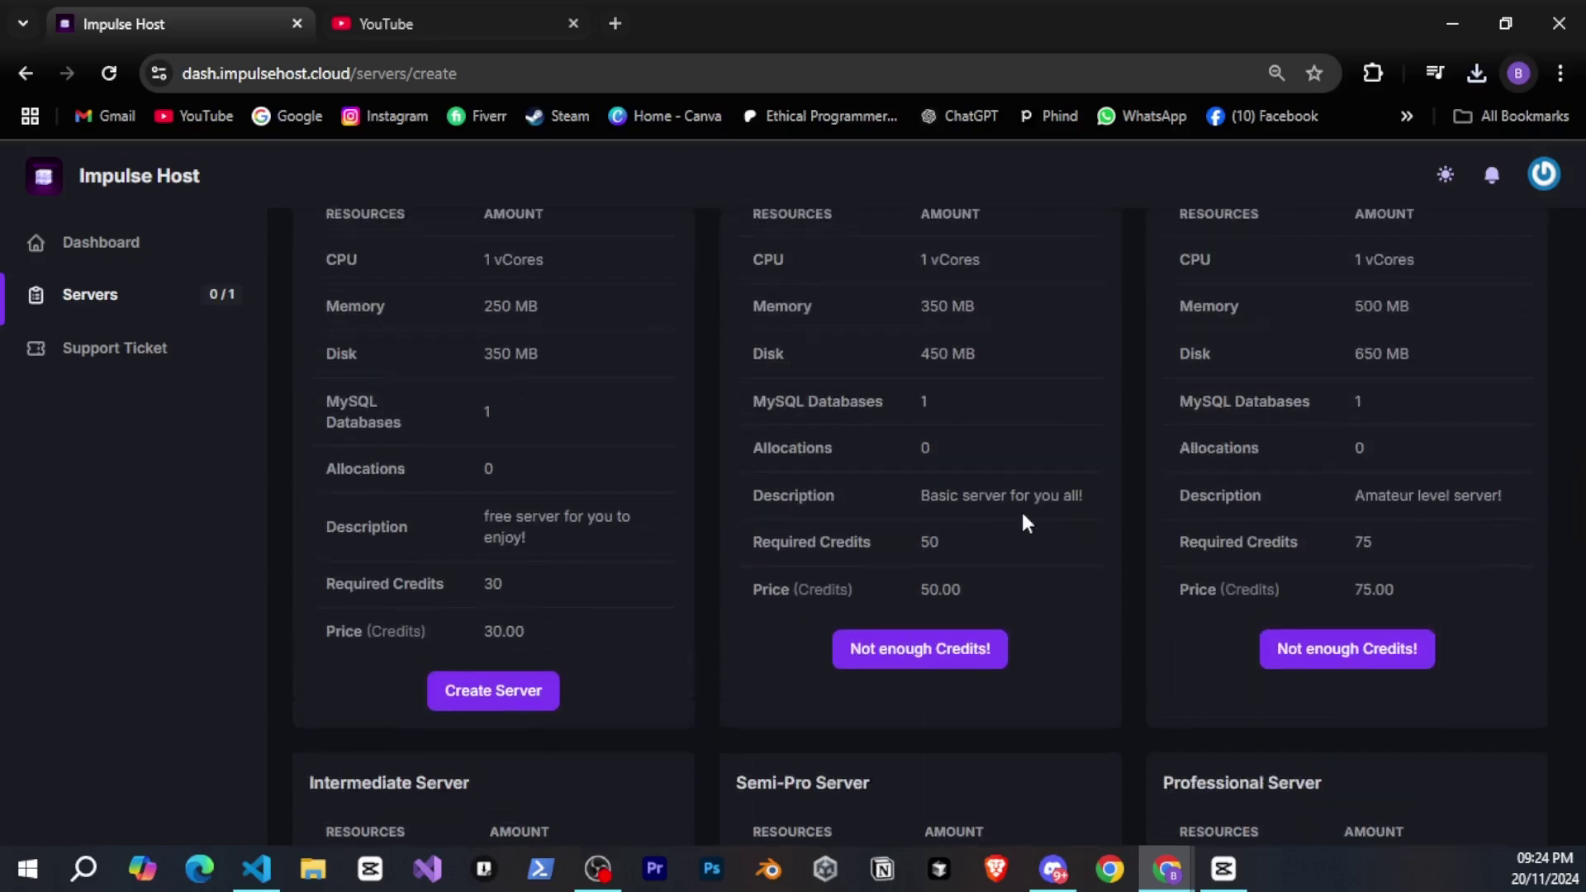
pyautogui.scroll(-2, 1305, 554)
pyautogui.scroll(-1, 484, 609)
pyautogui.scroll(-2, 749, 596)
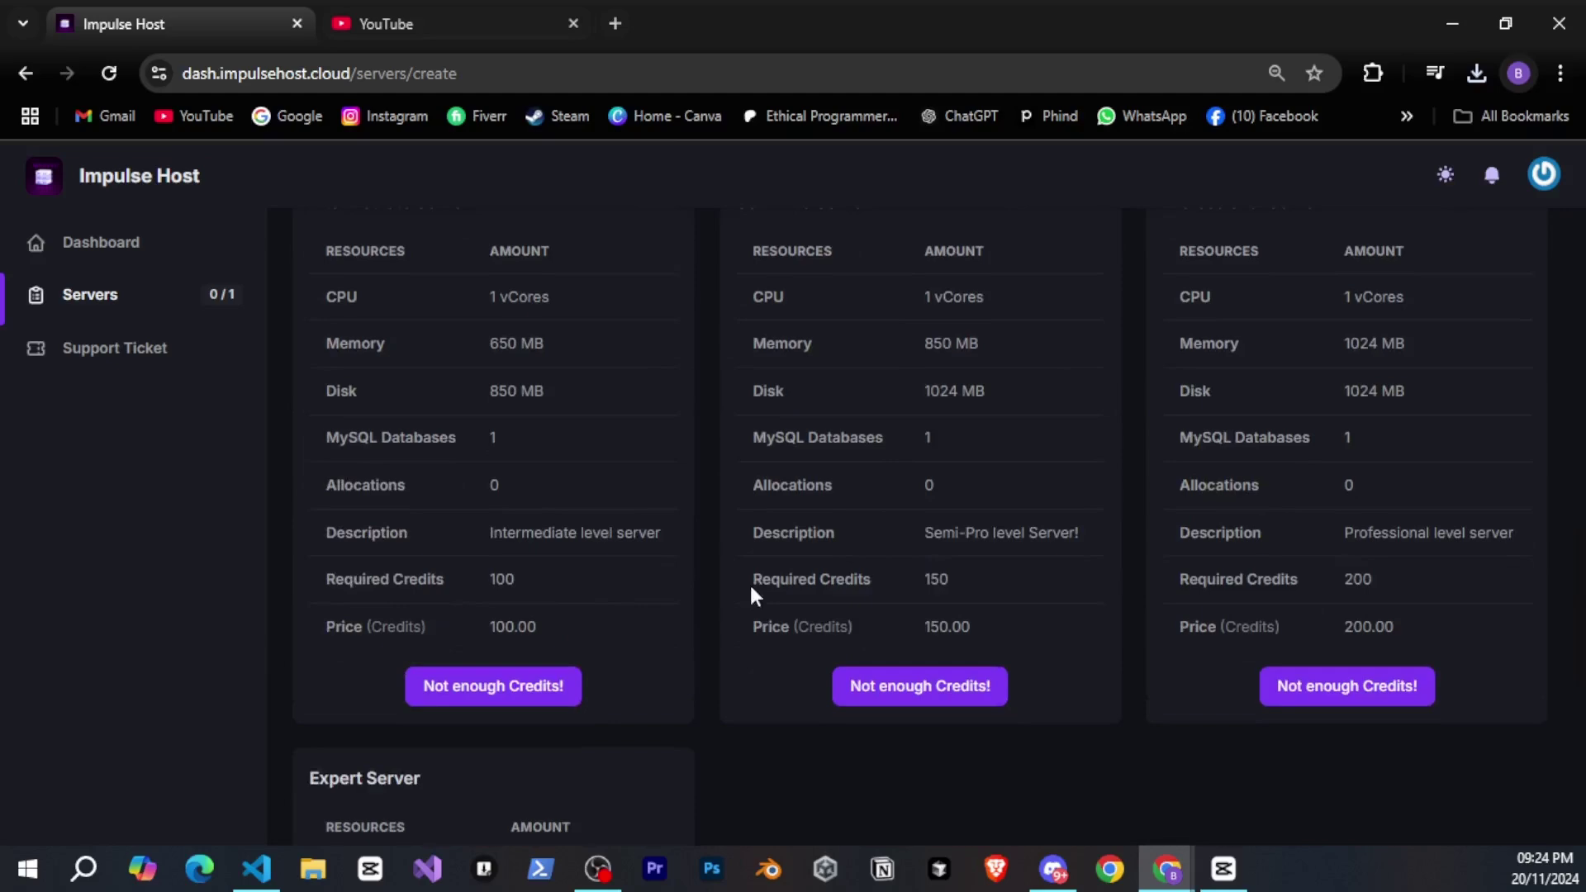
# Step: In Discord, read the #plans-and-prices and #giveaways channels
pyautogui.click(1053, 869)
pyautogui.scroll(-3, 199, 440)
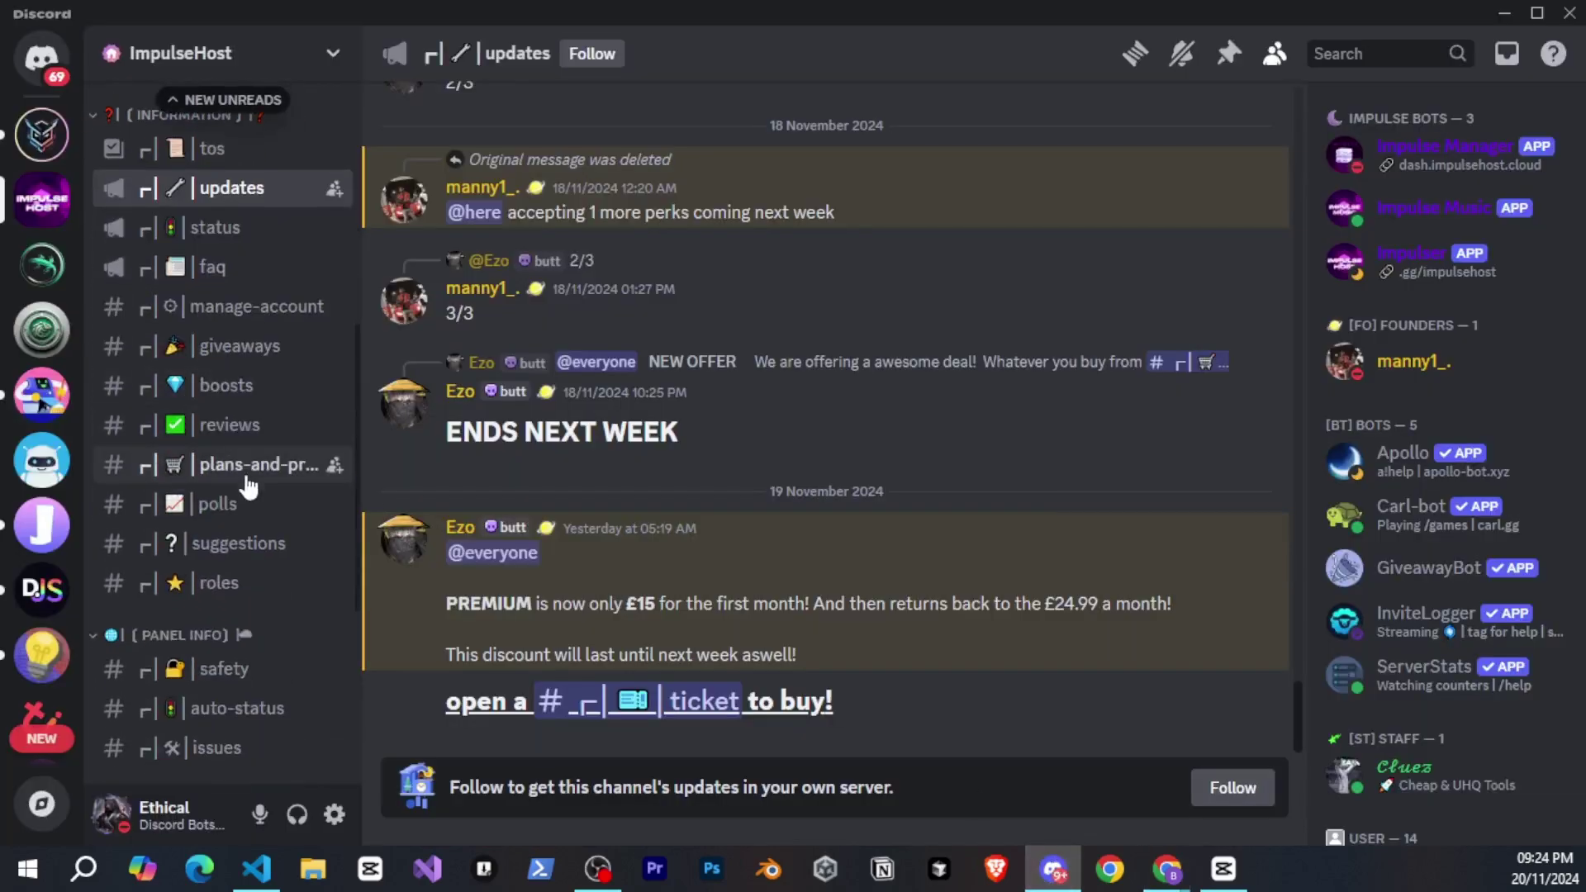
pyautogui.click(304, 478)
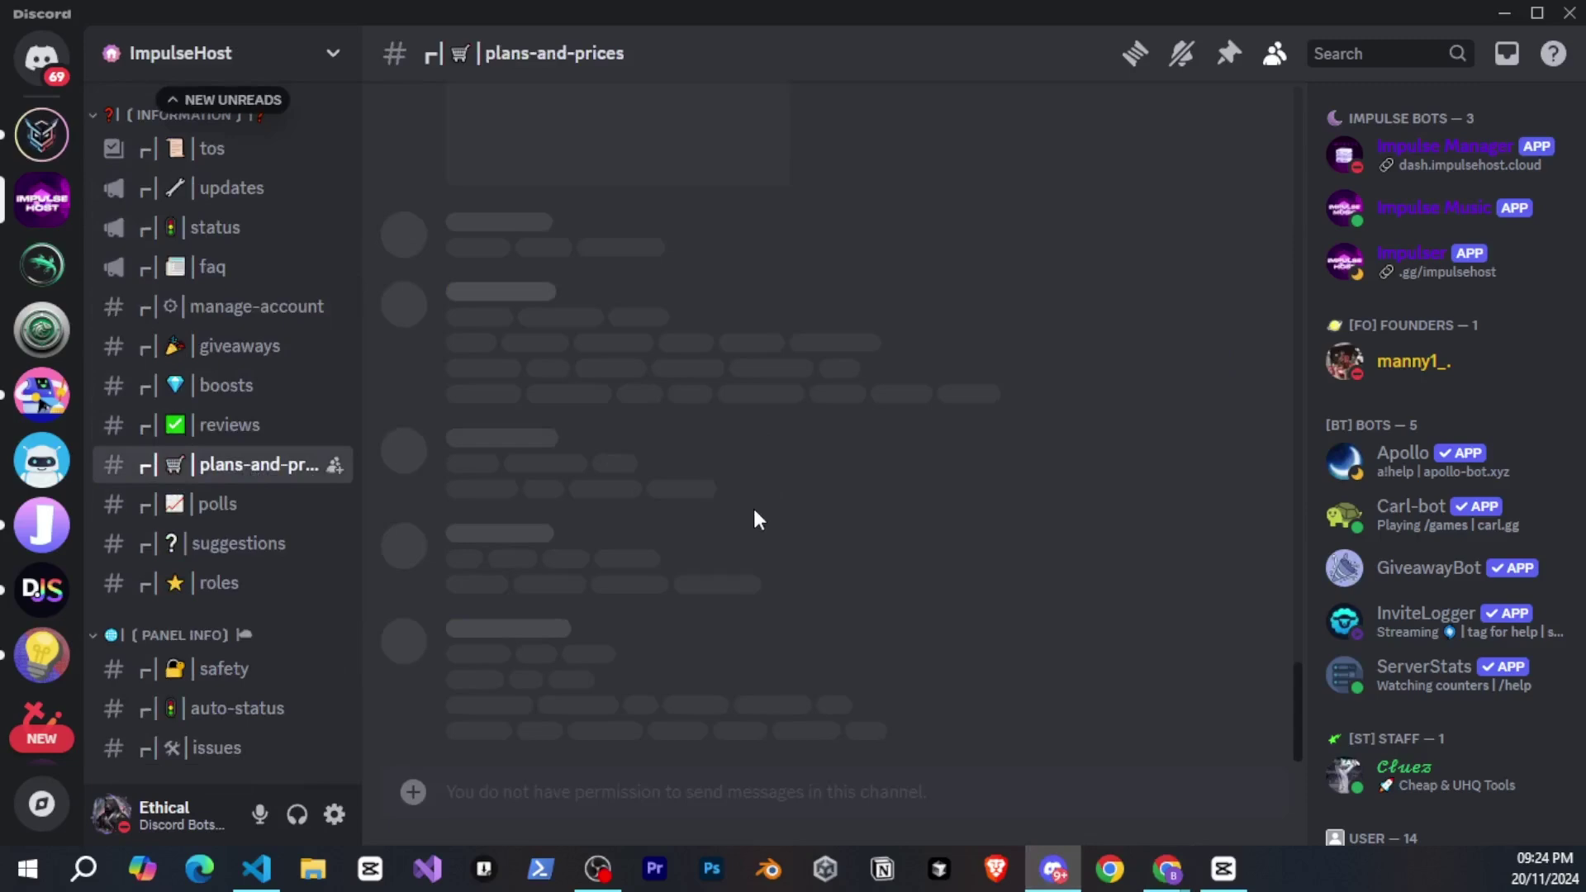
pyautogui.scroll(5, 656, 455)
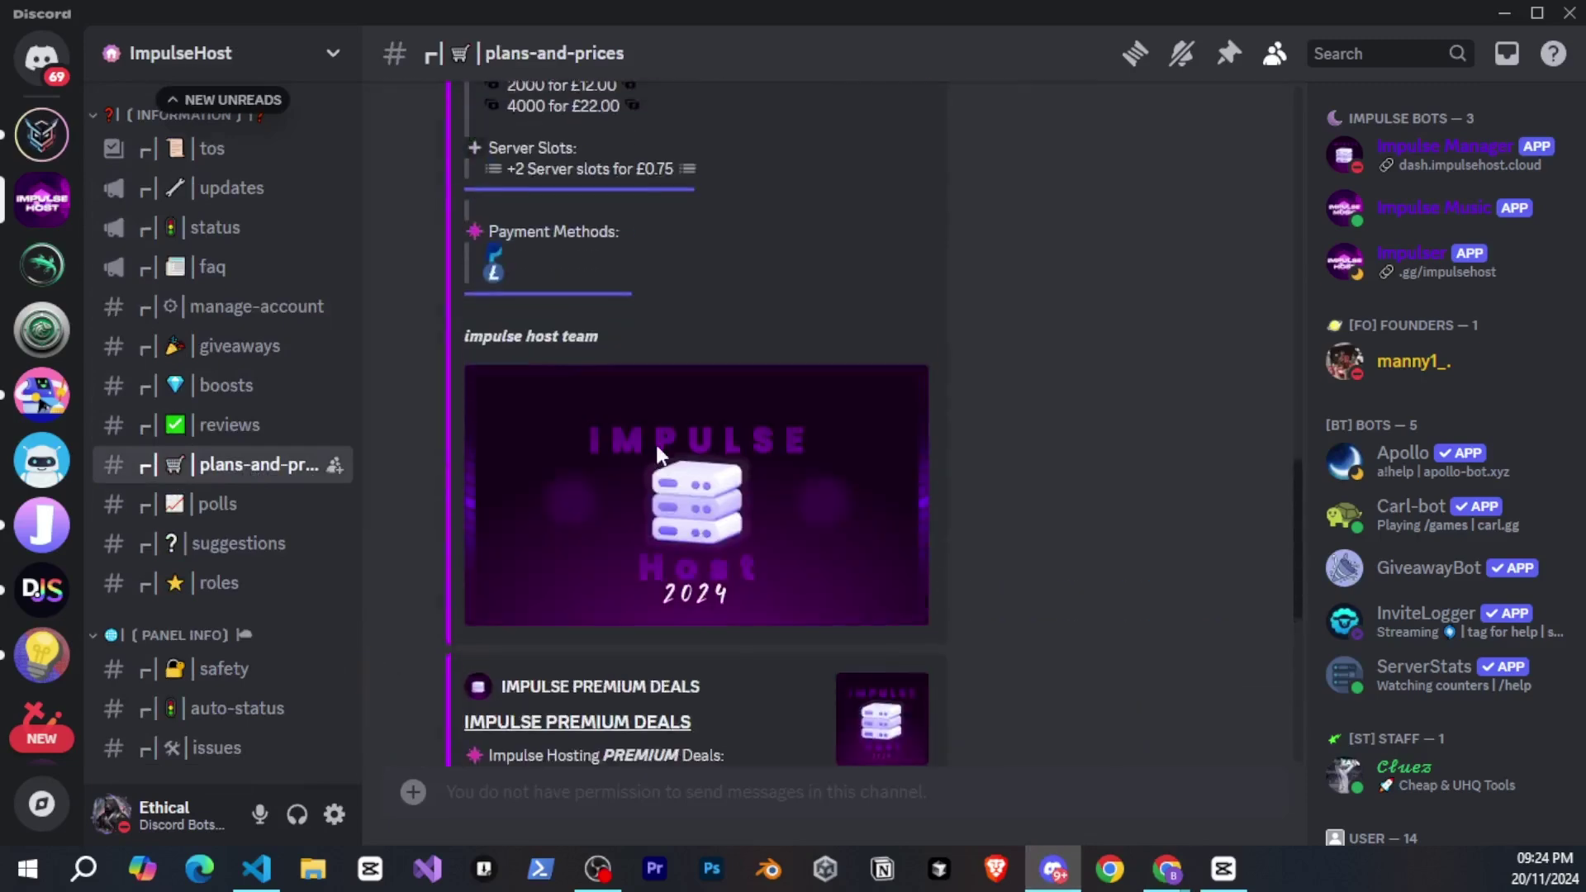
pyautogui.scroll(4, 655, 446)
pyautogui.scroll(5, 656, 439)
pyautogui.scroll(3, 656, 430)
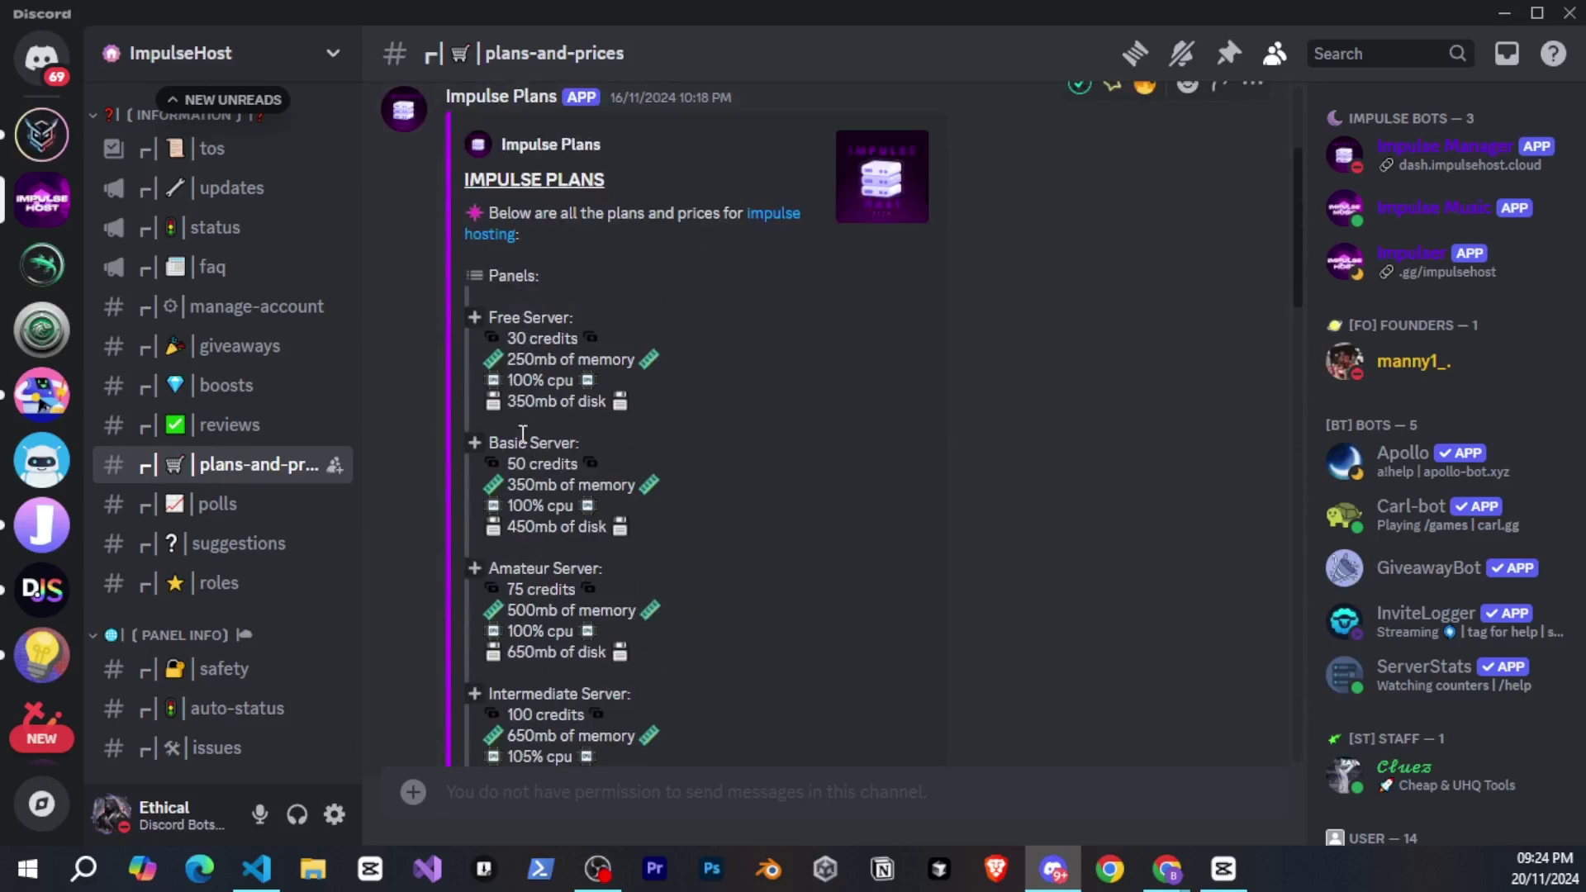
pyautogui.scroll(2, 521, 433)
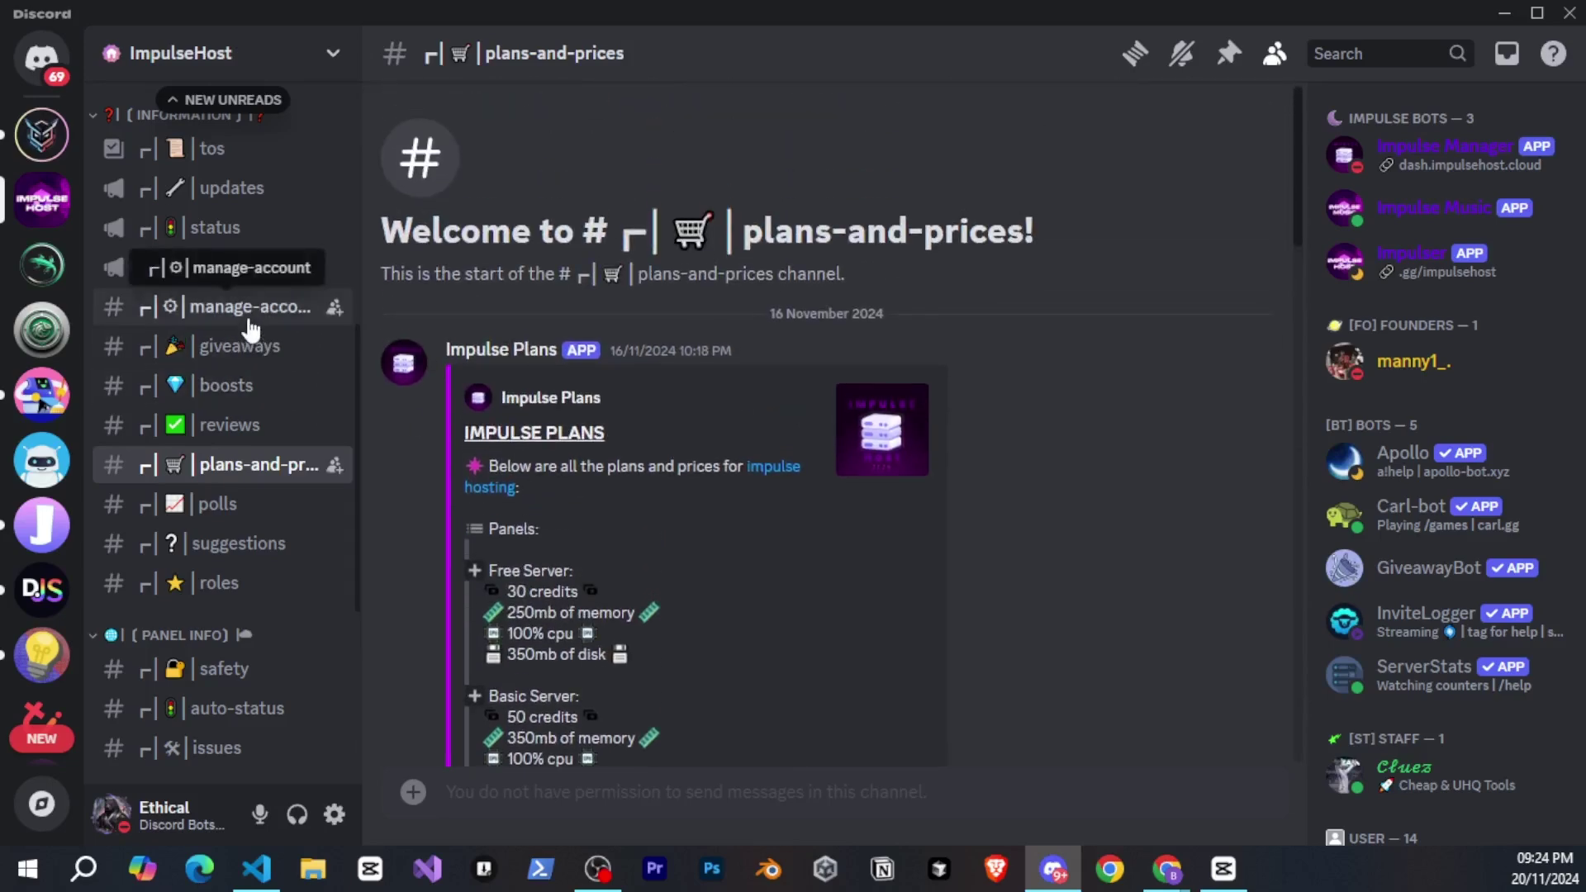
pyautogui.click(226, 349)
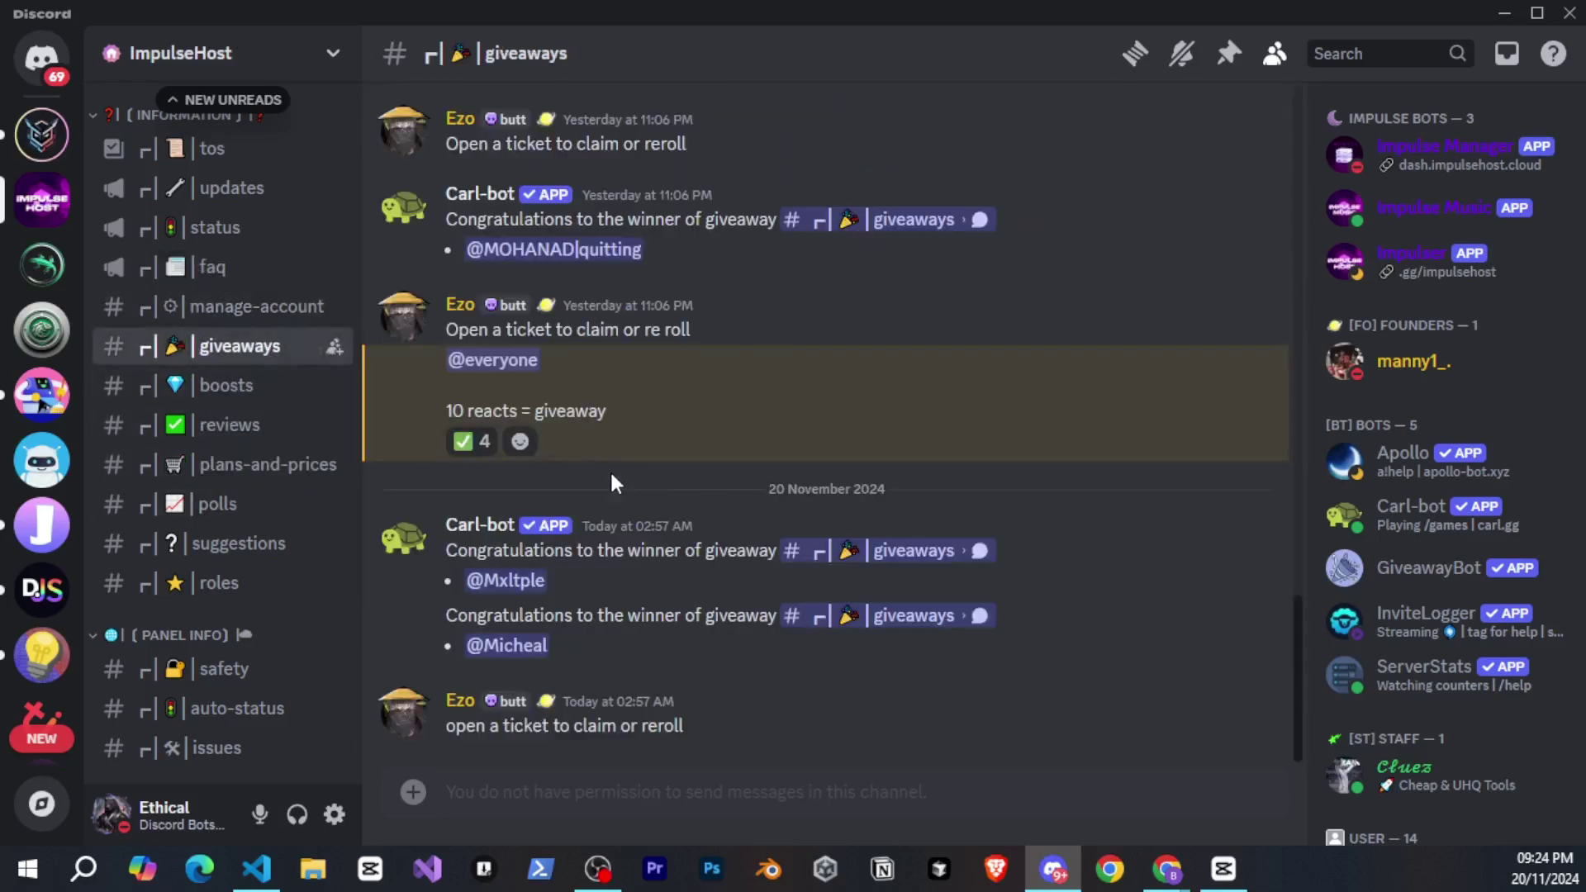
pyautogui.scroll(3, 611, 477)
pyautogui.scroll(3, 610, 477)
pyautogui.scroll(3, 612, 477)
pyautogui.scroll(3, 611, 476)
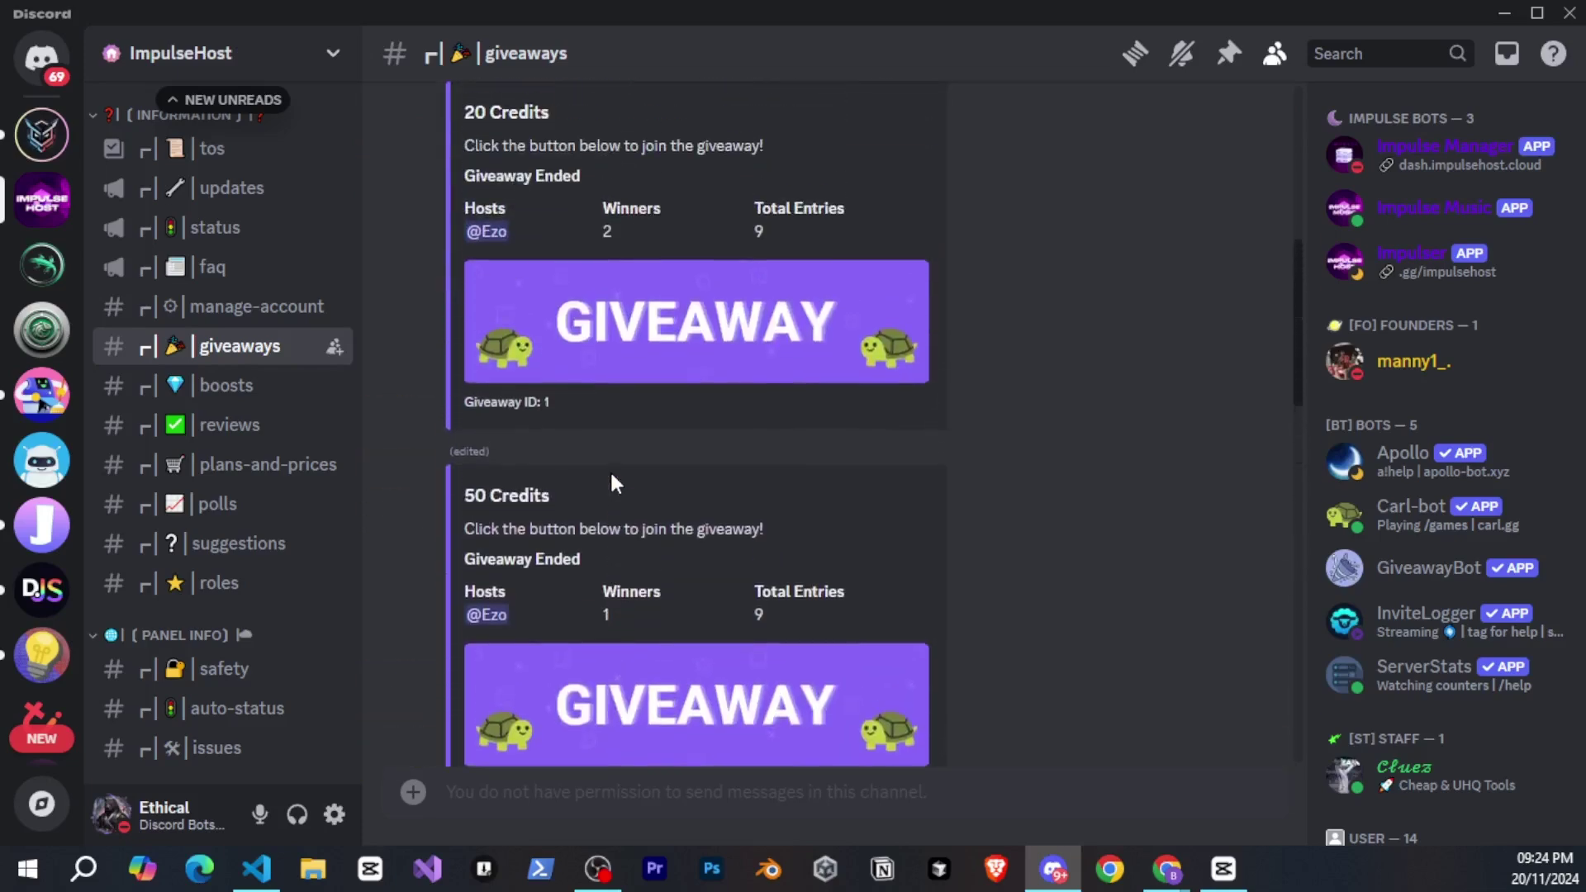
pyautogui.scroll(3, 610, 469)
pyautogui.scroll(3, 610, 470)
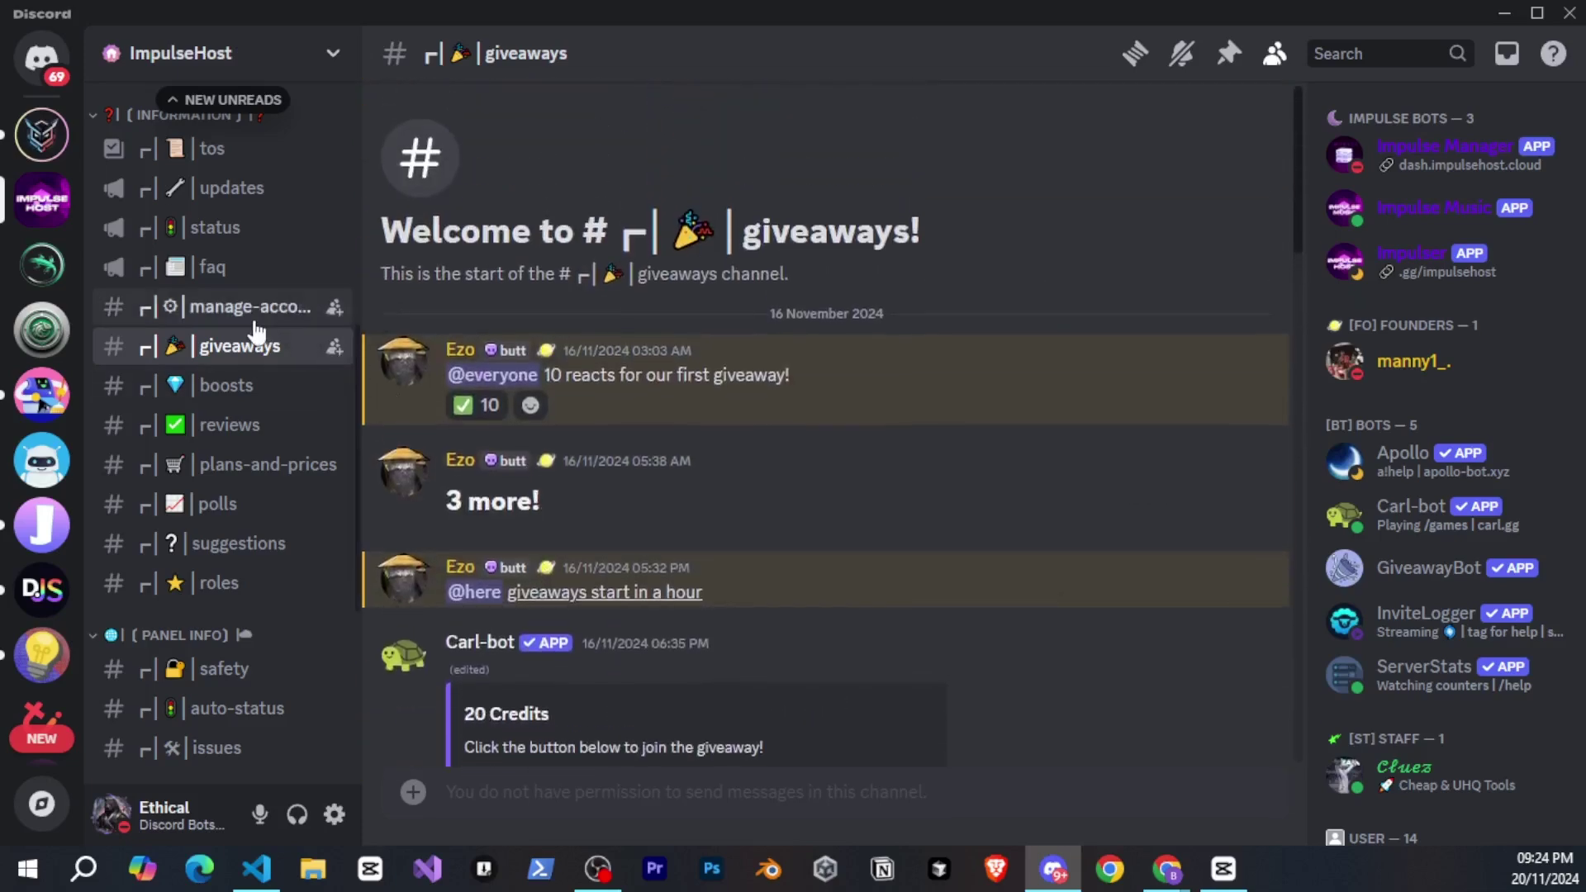
# Step: Open Link Account in #manage-account, close the email form, and return to the Impulse Host dashboard
pyautogui.click(252, 310)
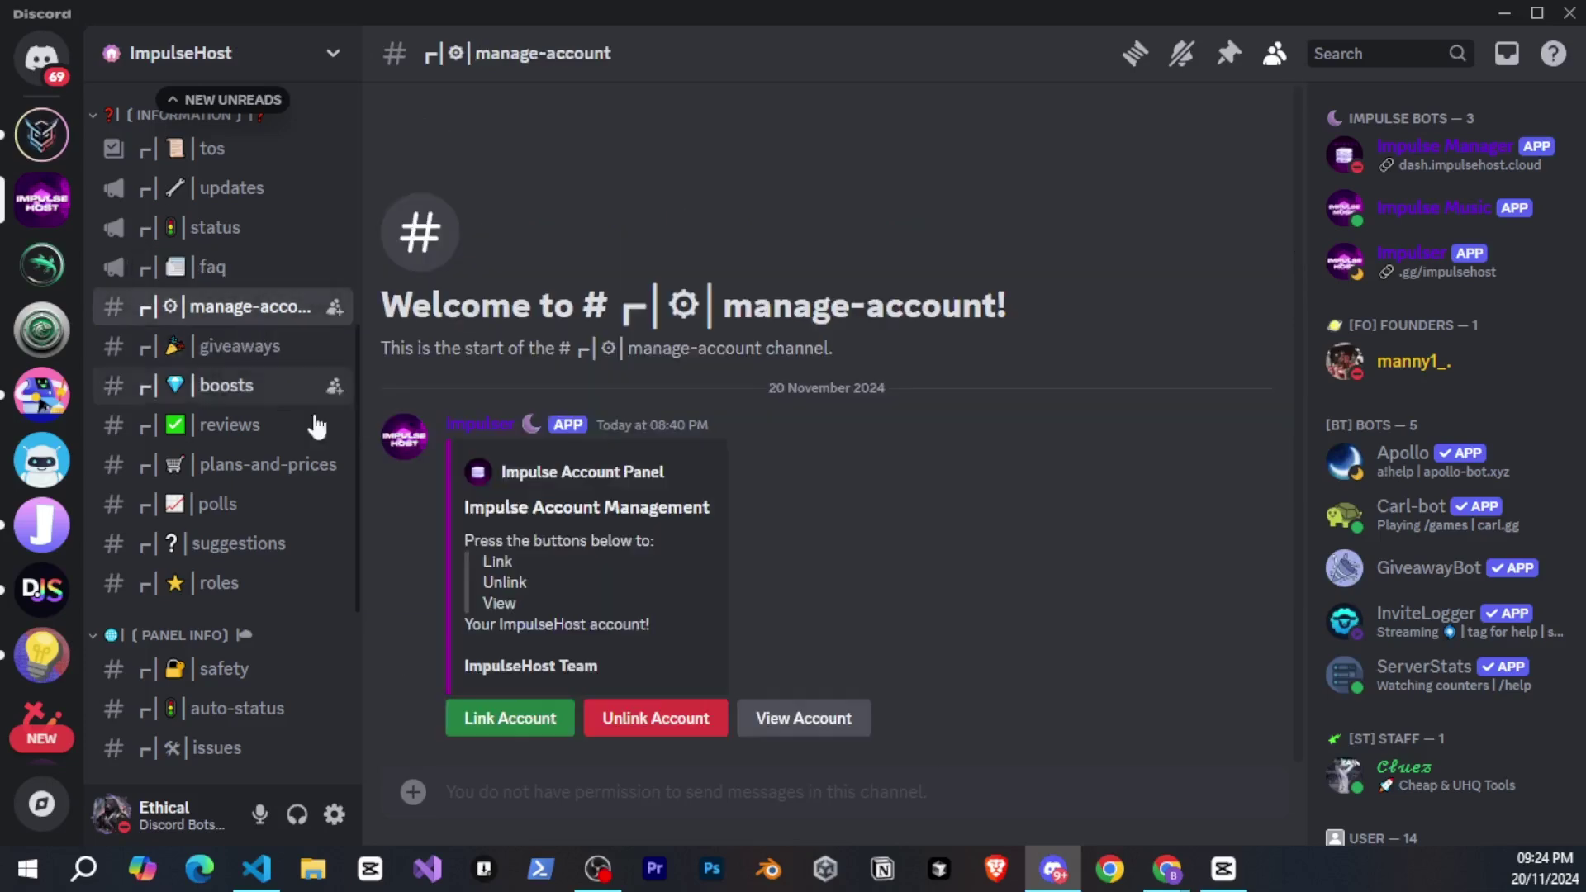
pyautogui.click(504, 734)
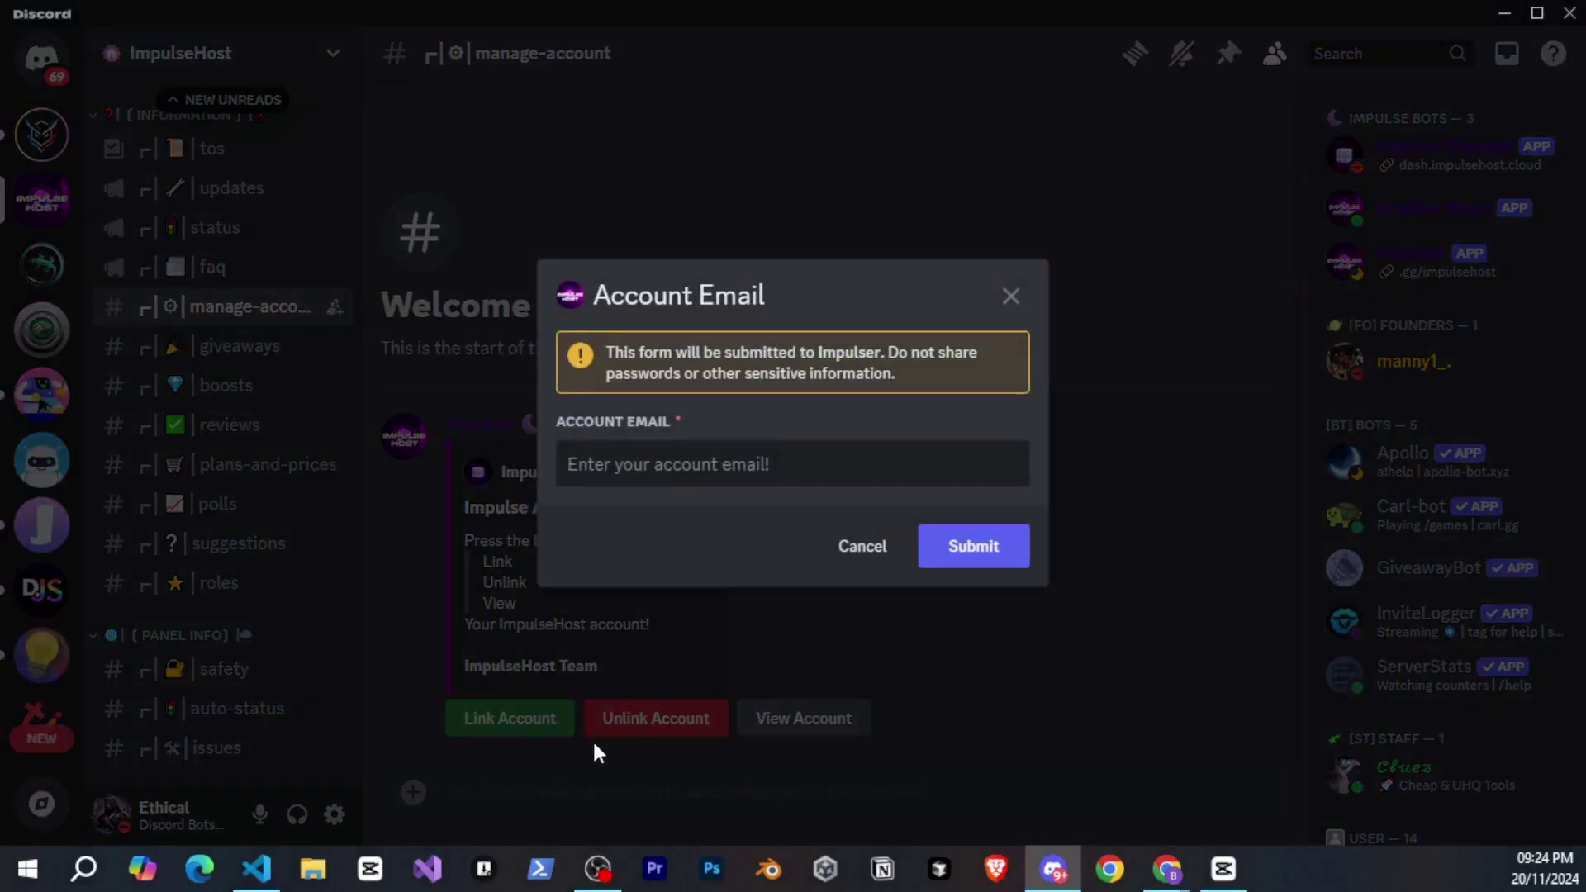
pyautogui.click(593, 738)
pyautogui.moveTo(1109, 868)
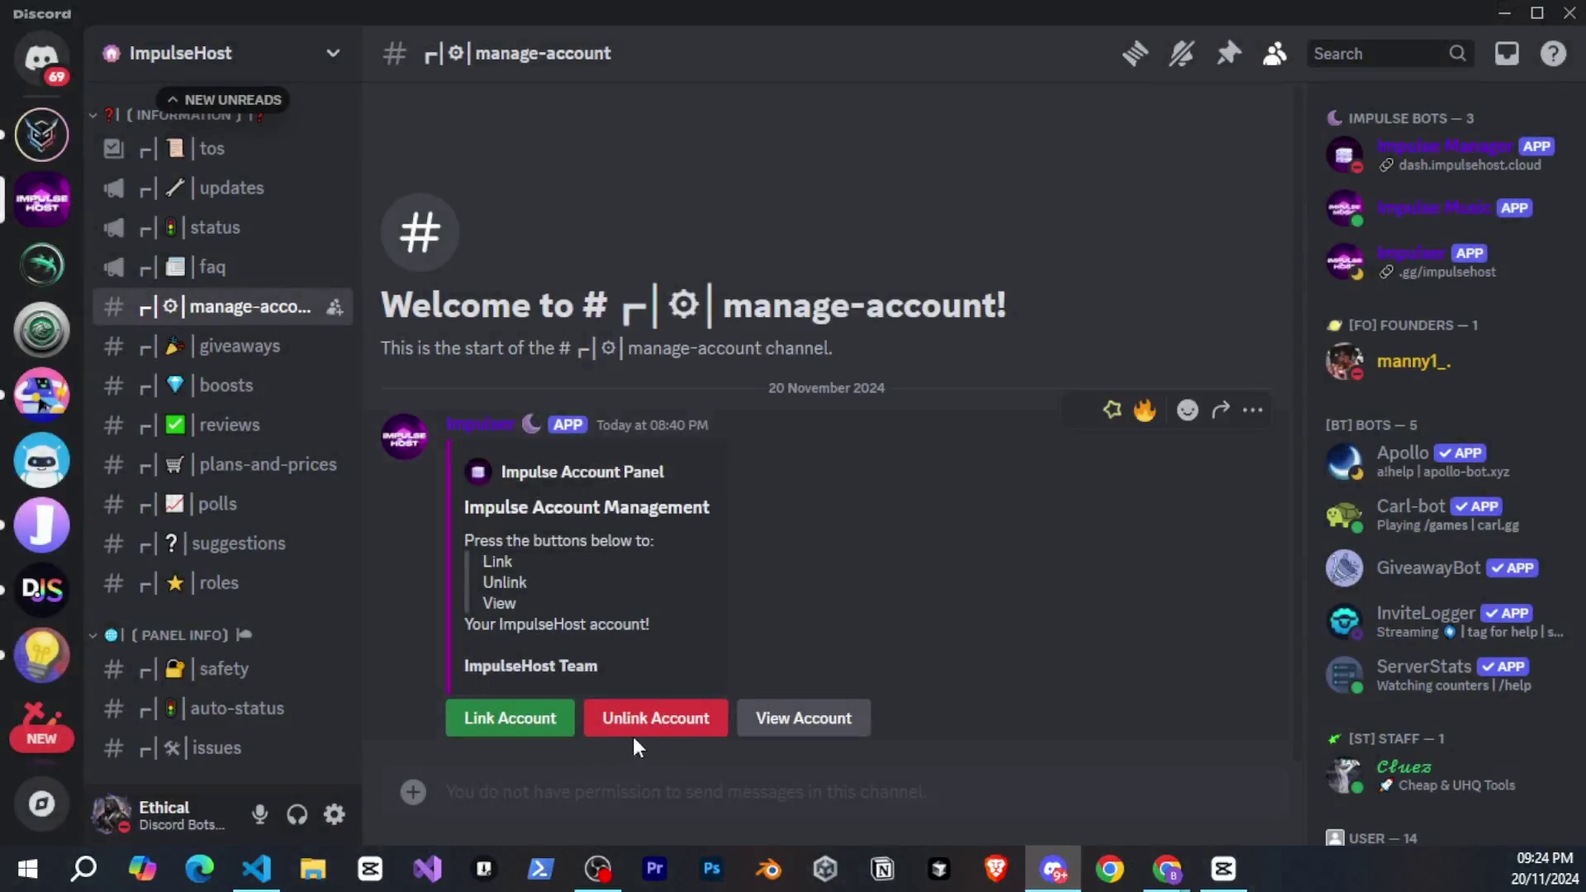
pyautogui.click(1112, 809)
pyautogui.scroll(3, 498, 543)
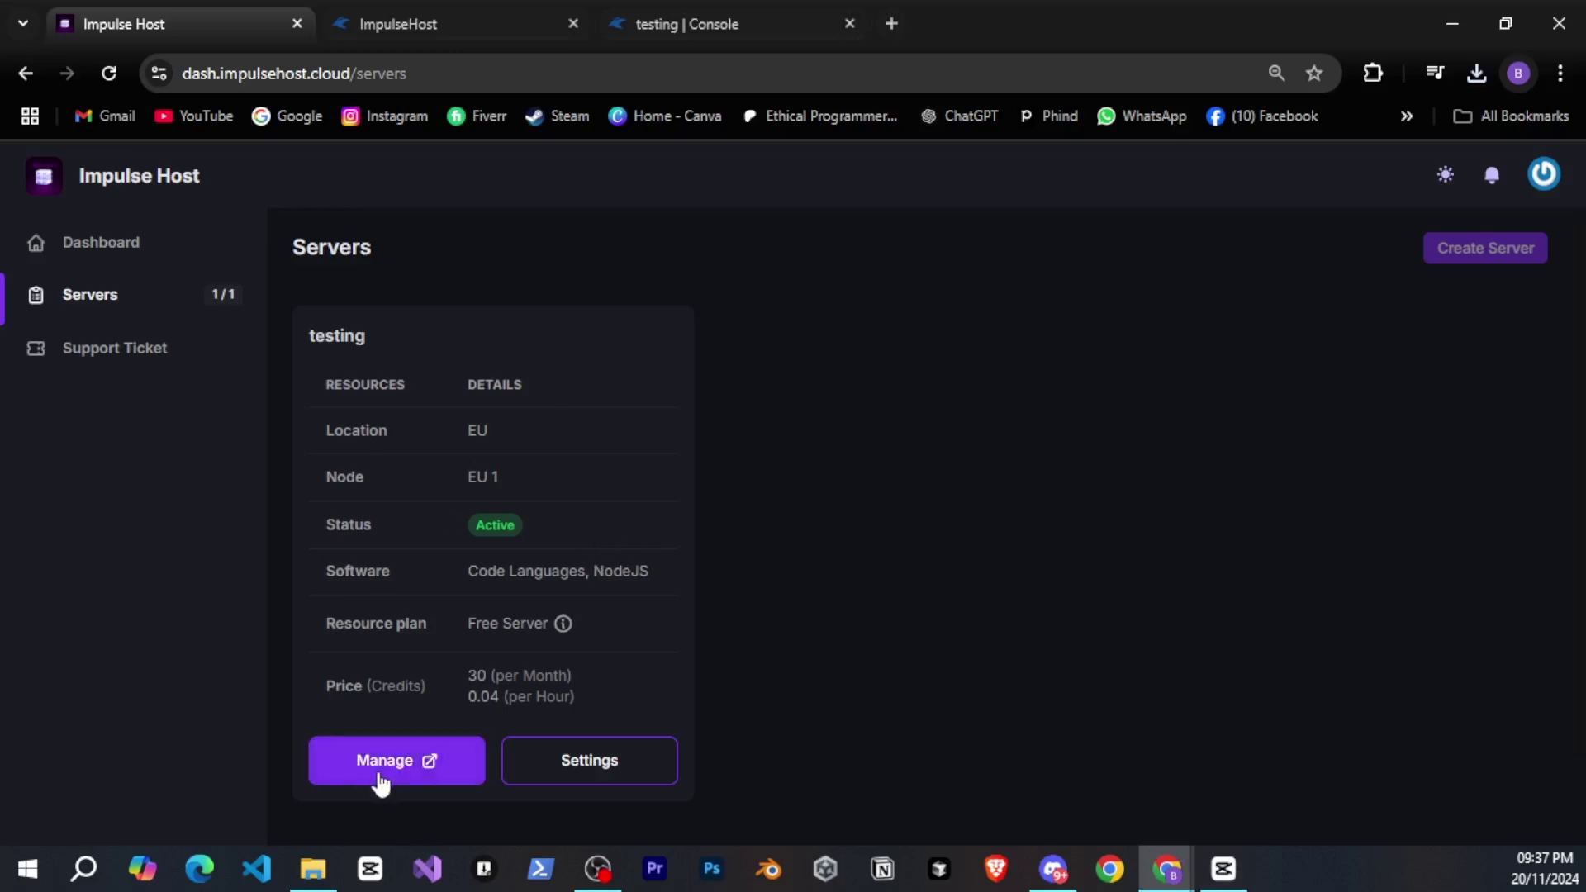
# Step: Reach the testing server's Console in the control panel, showing its address and Offline status
pyautogui.click(474, 37)
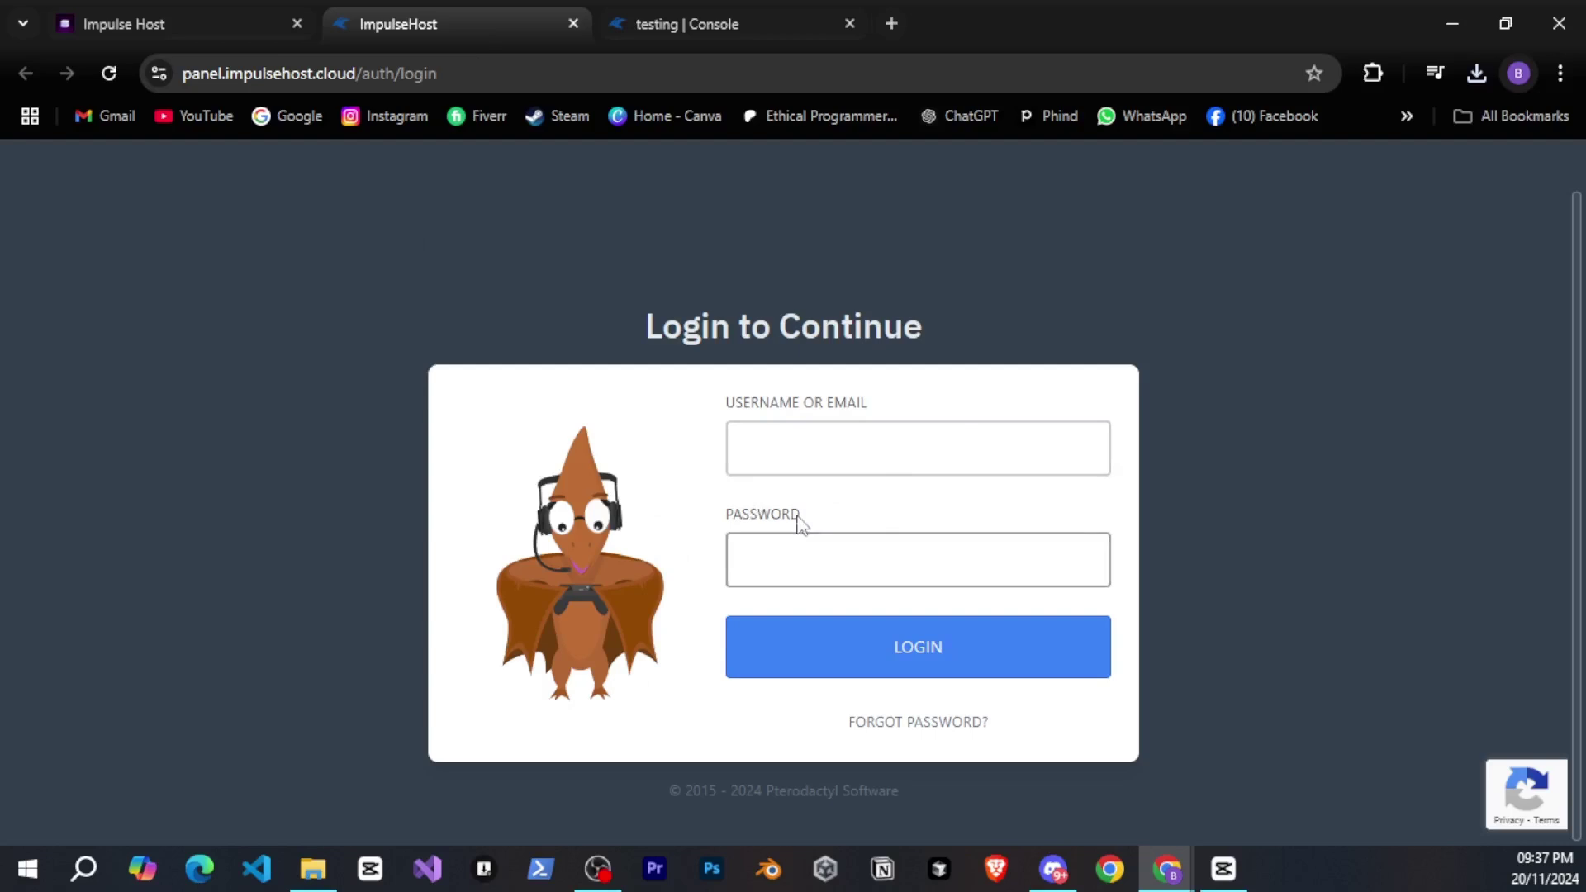
pyautogui.moveTo(805, 520); pyautogui.dragTo(725, 530)
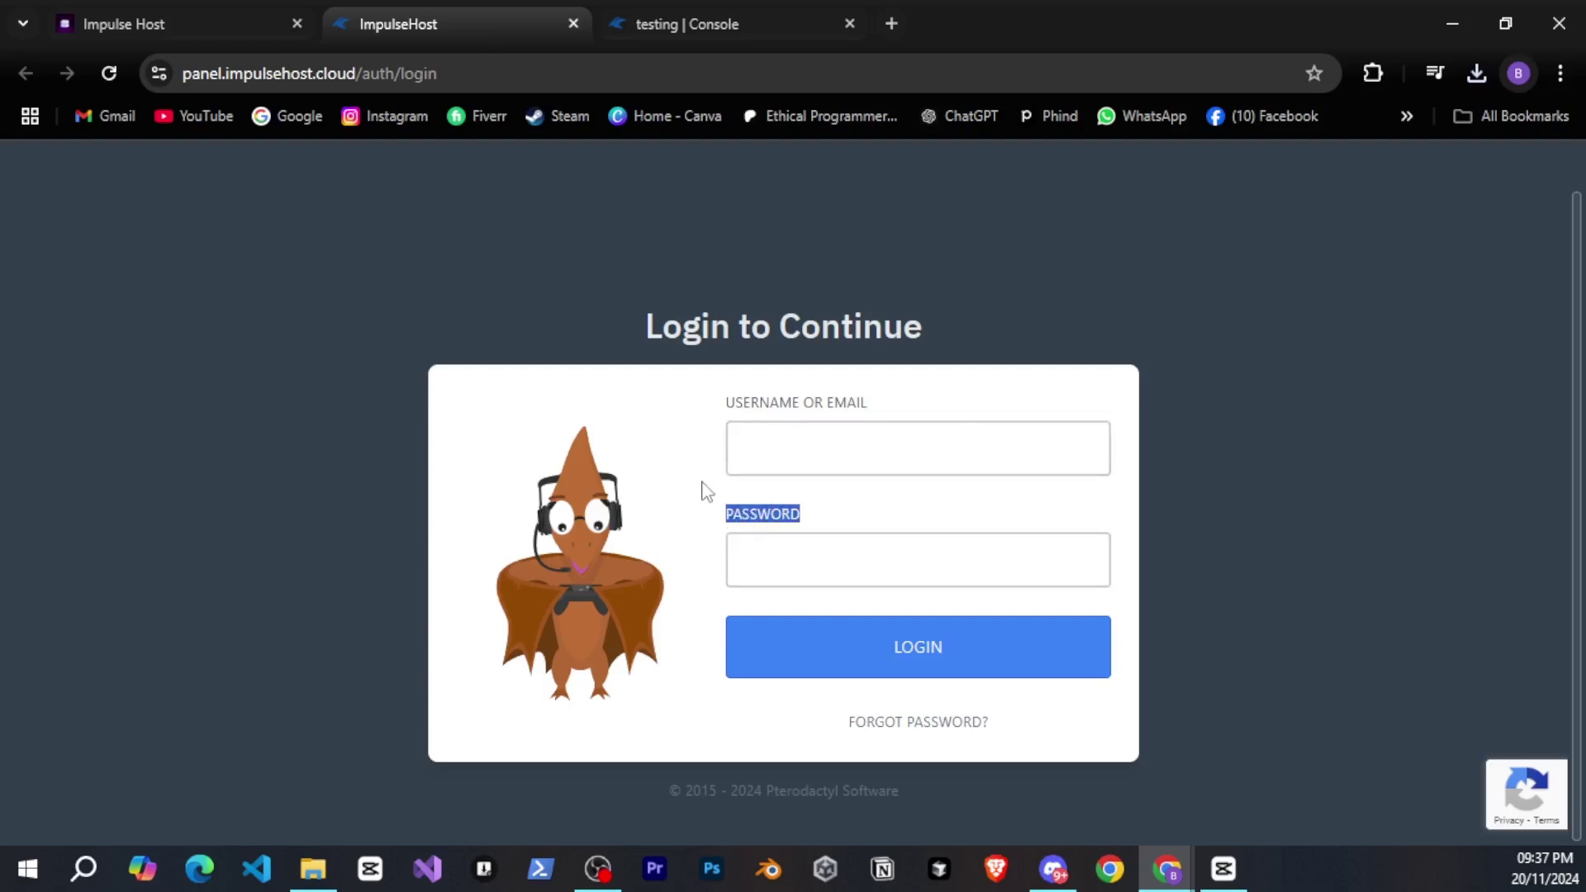
pyautogui.click(710, 402)
pyautogui.click(732, 15)
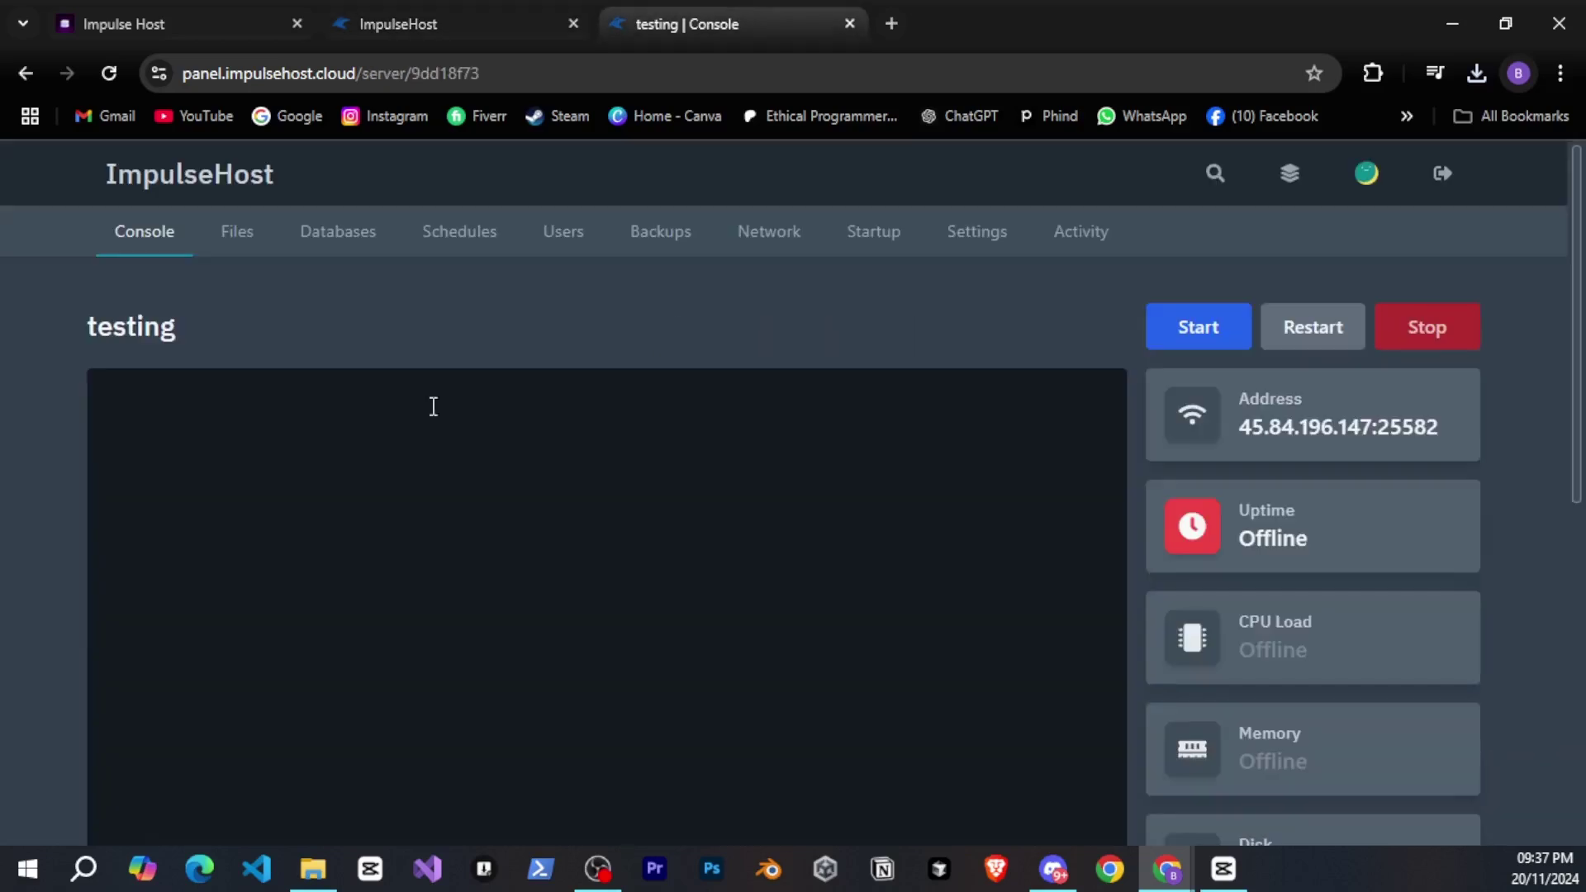
pyautogui.scroll(-2, 857, 554)
pyautogui.scroll(-1, 857, 554)
pyautogui.scroll(3, 858, 554)
pyautogui.scroll(-4, 867, 534)
pyautogui.scroll(4, 867, 534)
pyautogui.scroll(-4, 1076, 471)
pyautogui.scroll(3, 1075, 471)
pyautogui.scroll(1, 1076, 471)
# Step: Show the empty home/container File Manager beside the local Automod_bot project folder
pyautogui.click(237, 231)
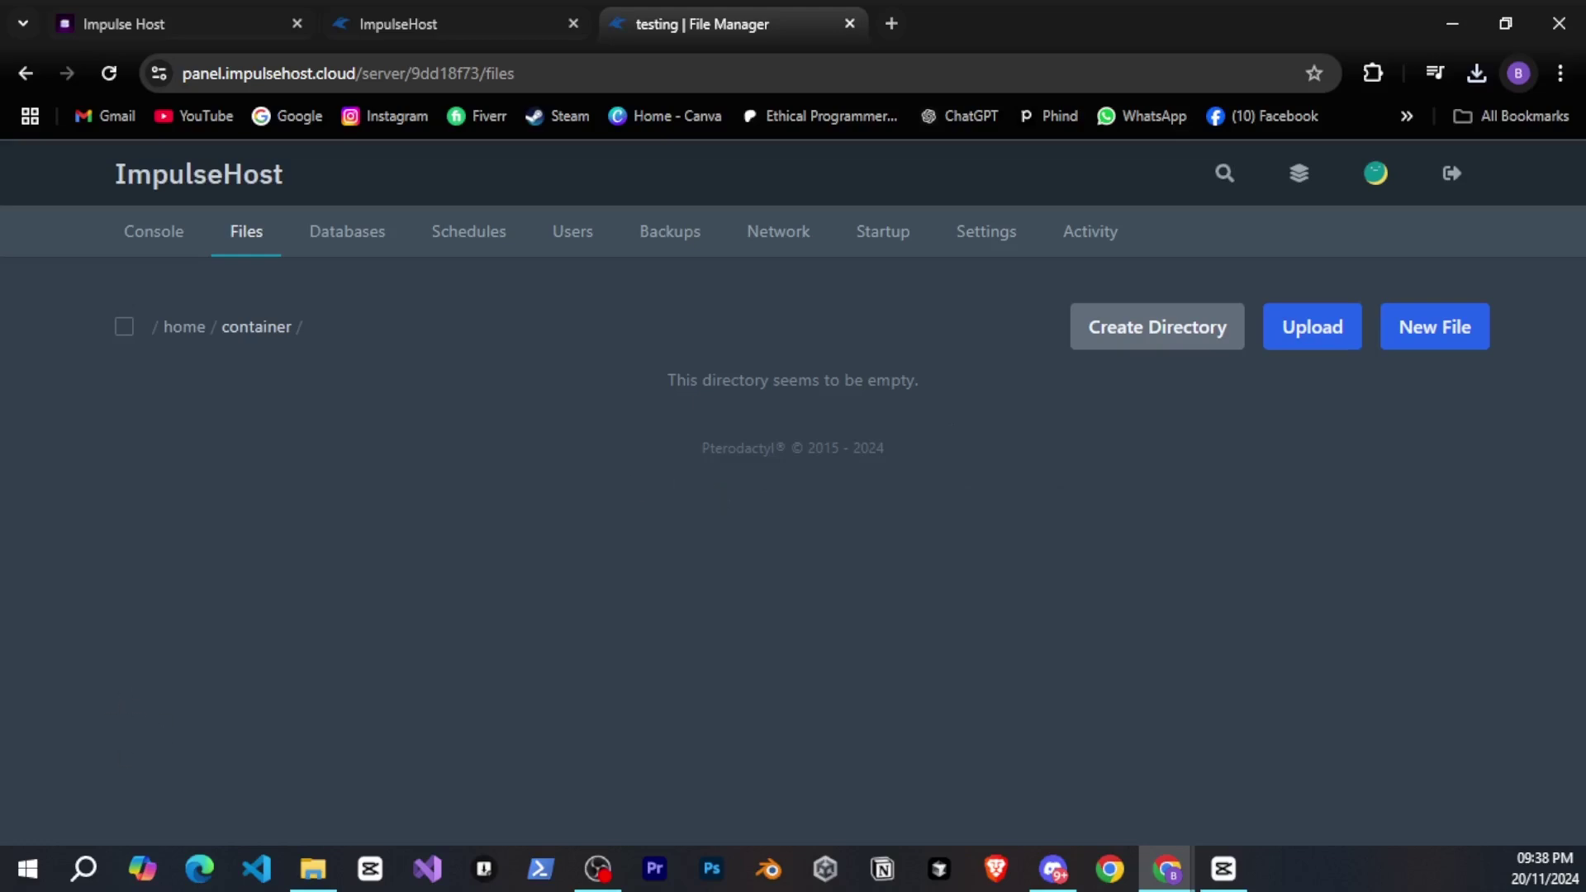
pyautogui.click(313, 868)
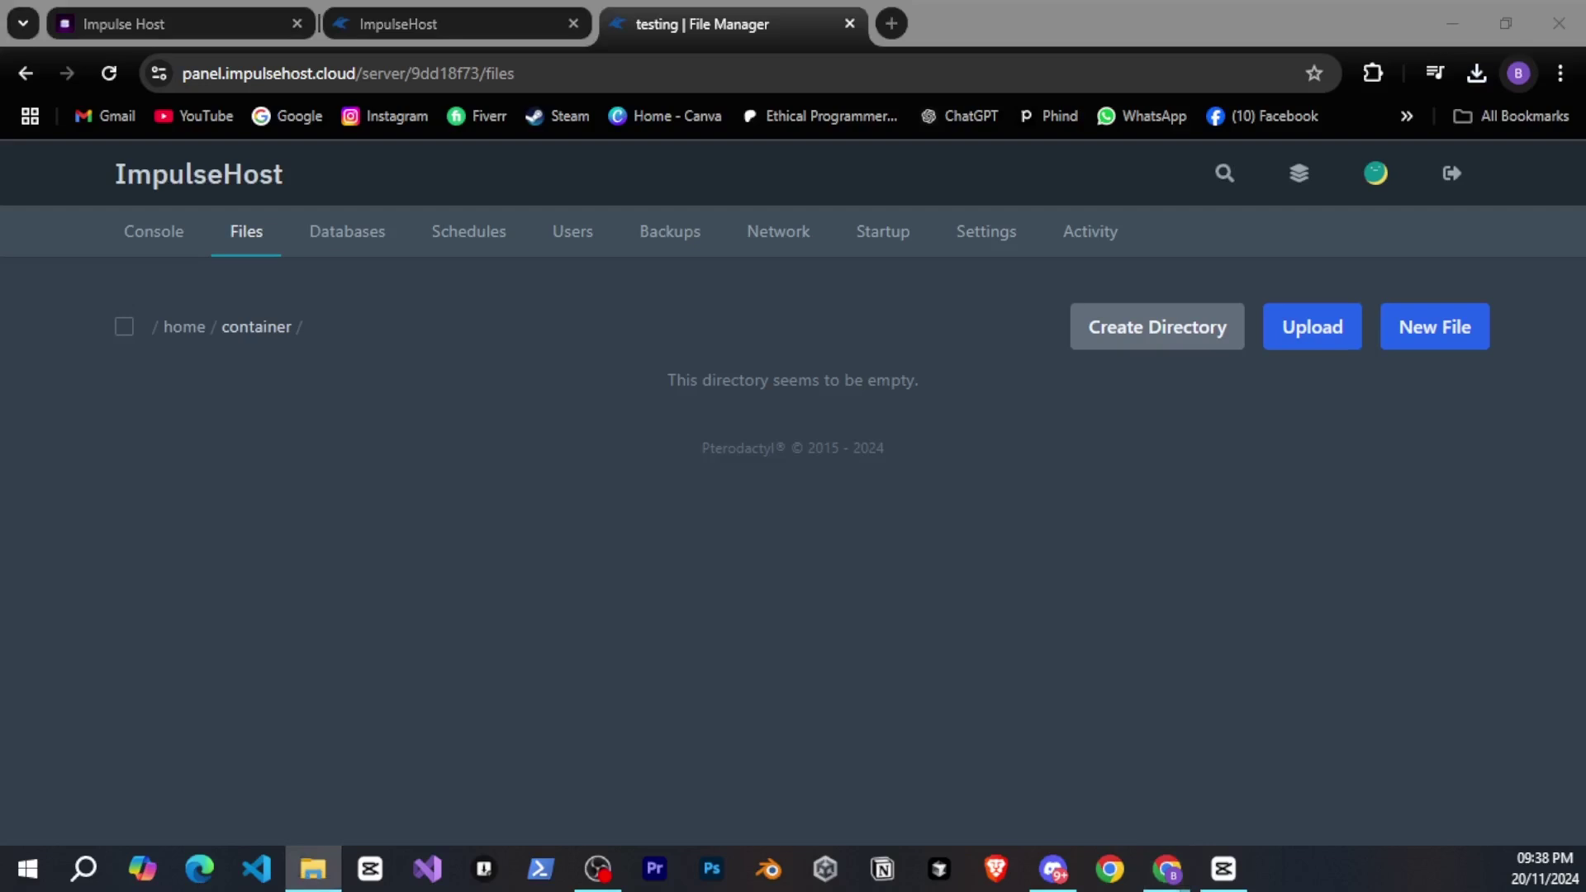
pyautogui.click(415, 443)
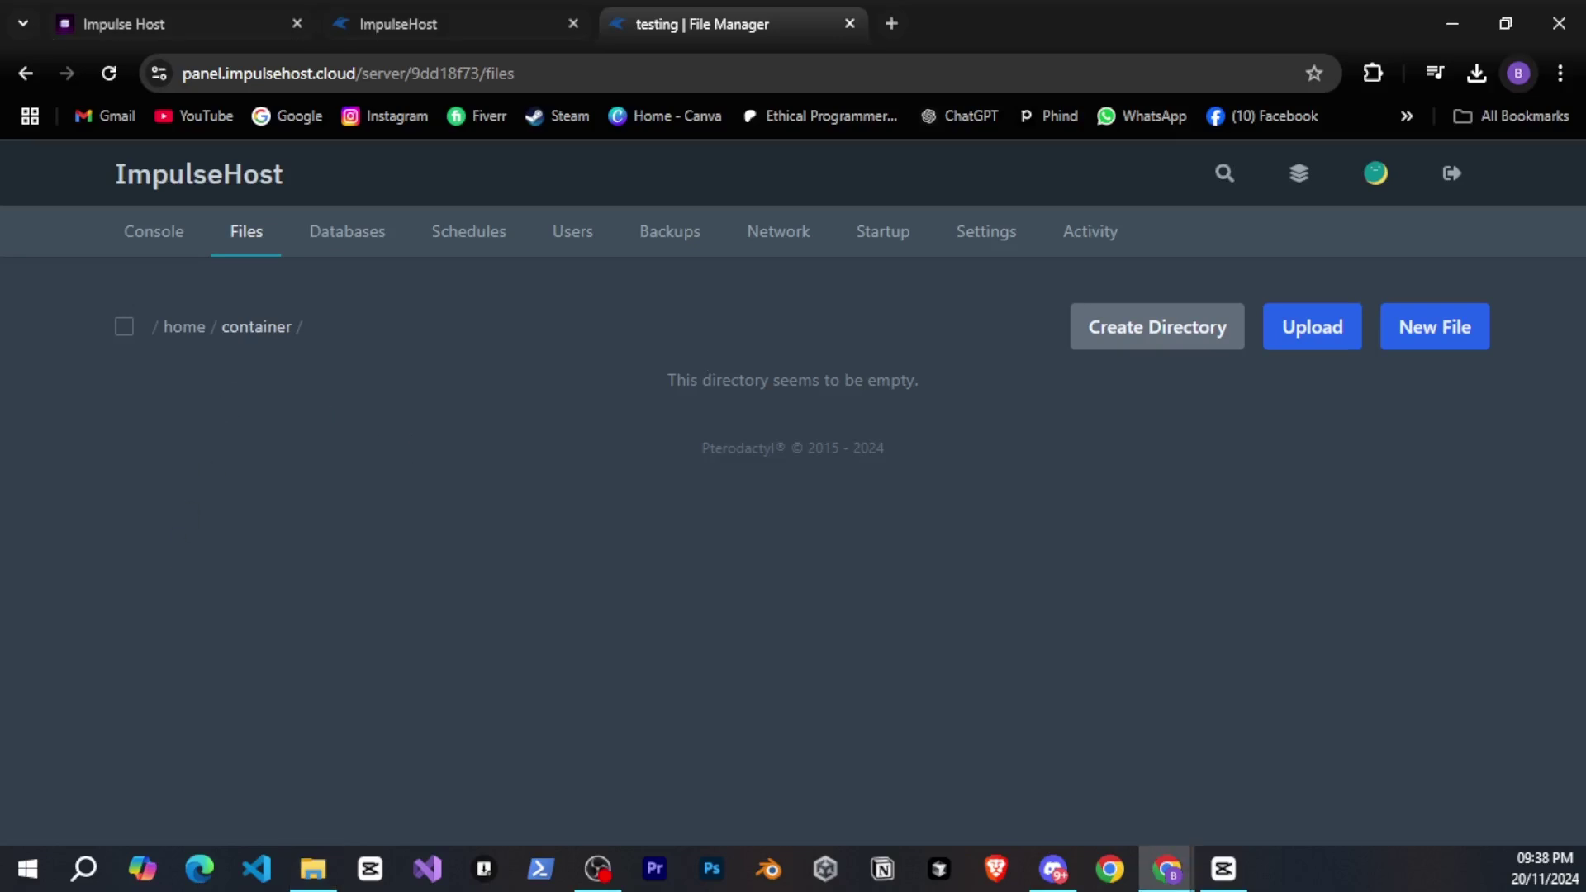
# Step: Compress the bot's src folder, .env, package and package-lock files into a zip archive
pyautogui.click(312, 867)
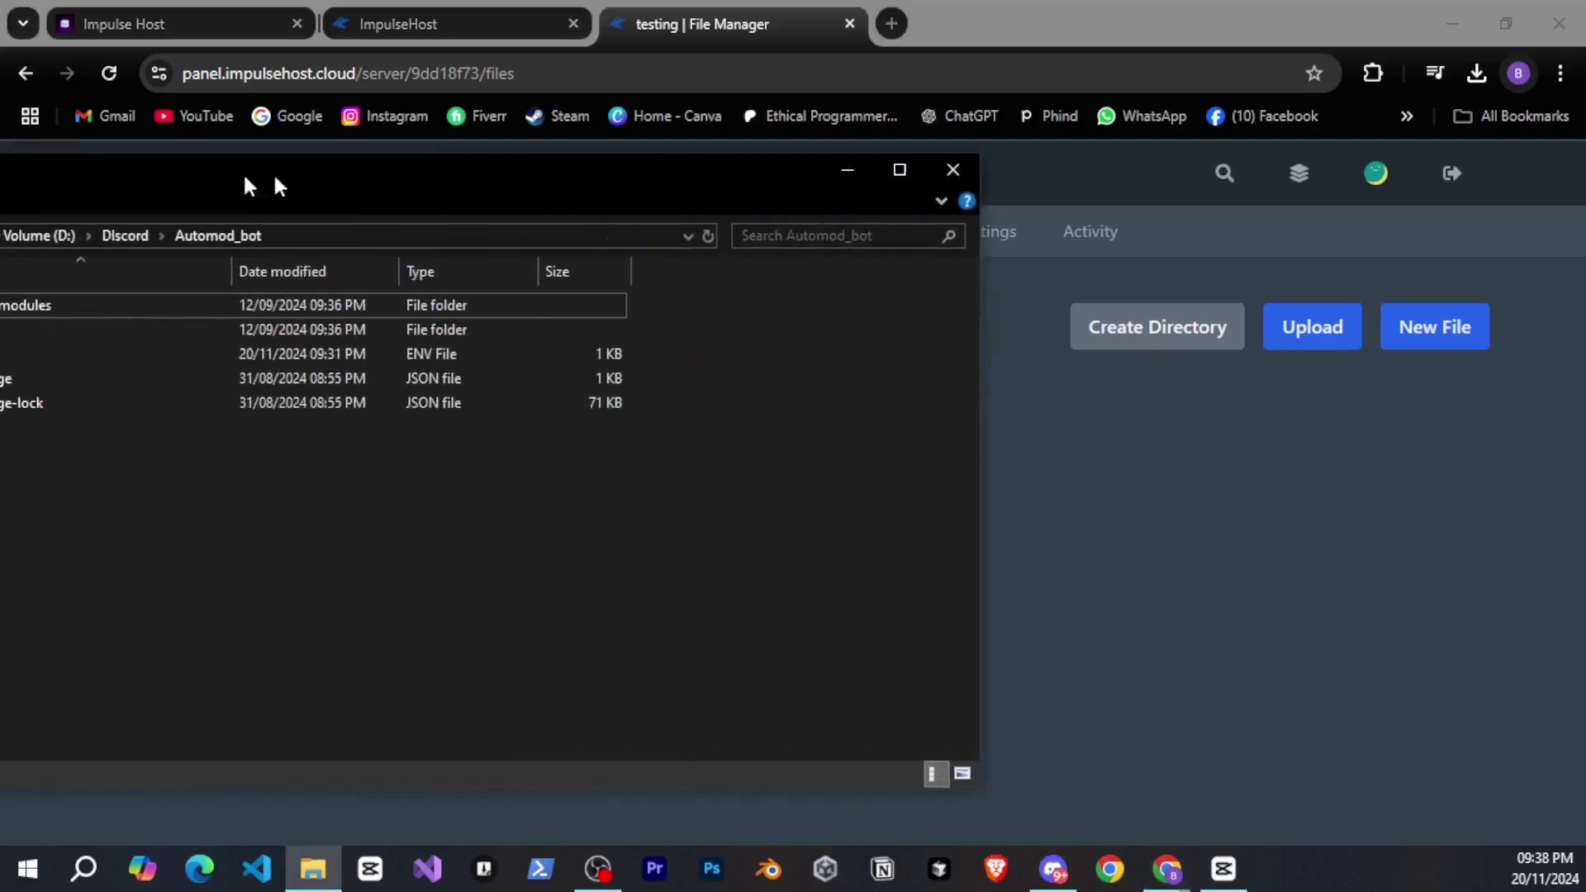
pyautogui.moveTo(248, 186); pyautogui.dragTo(604, 178)
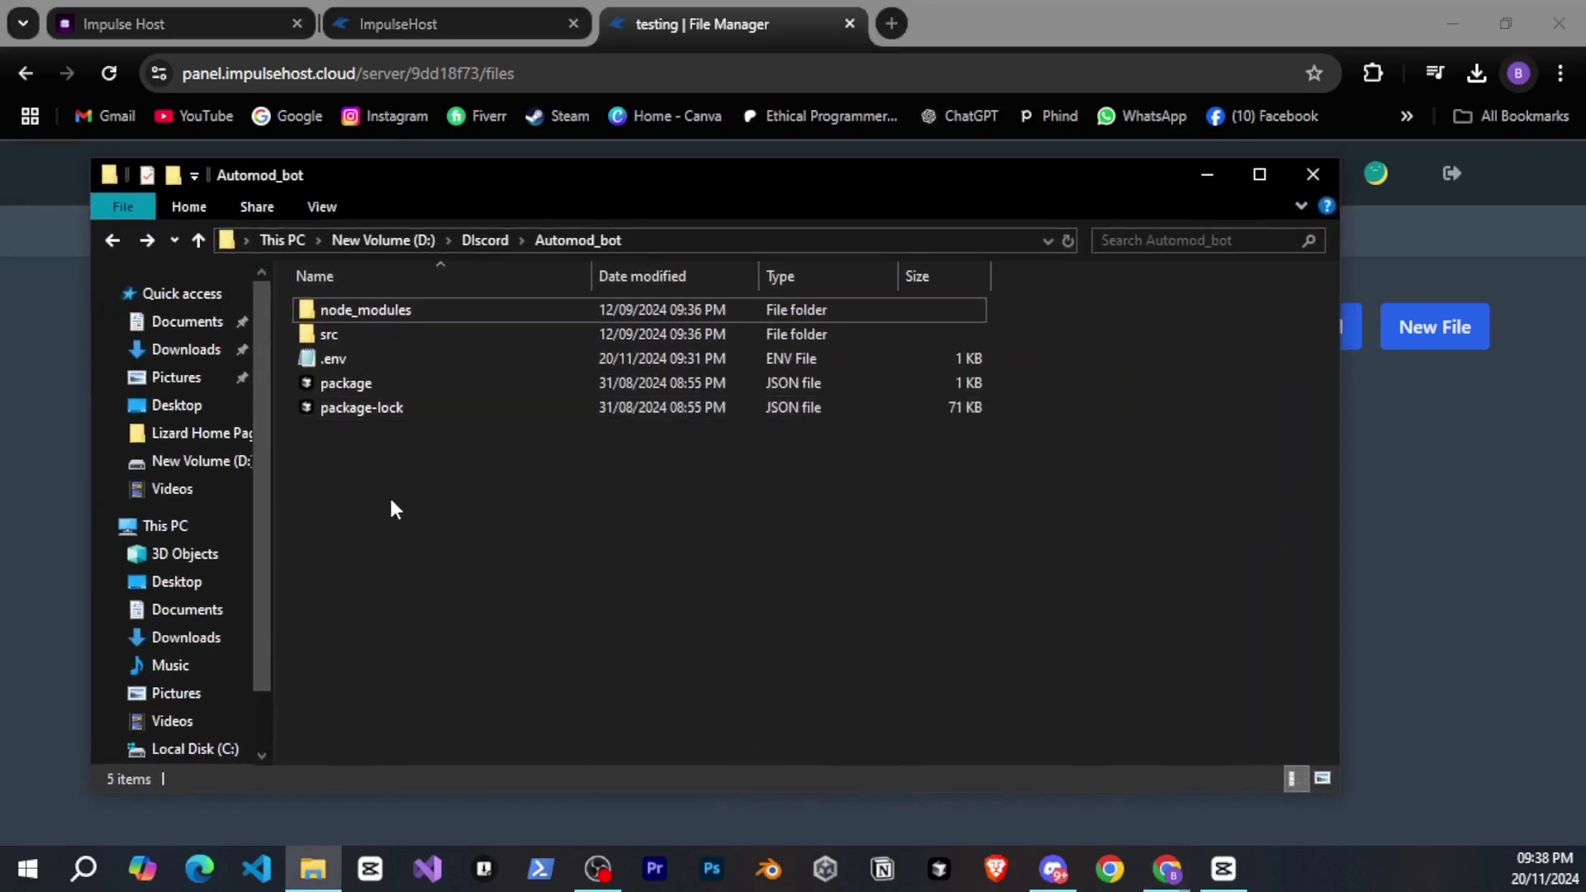
pyautogui.click(375, 407)
pyautogui.keyDown('shift'); pyautogui.click(338, 337); pyautogui.keyUp('shift')
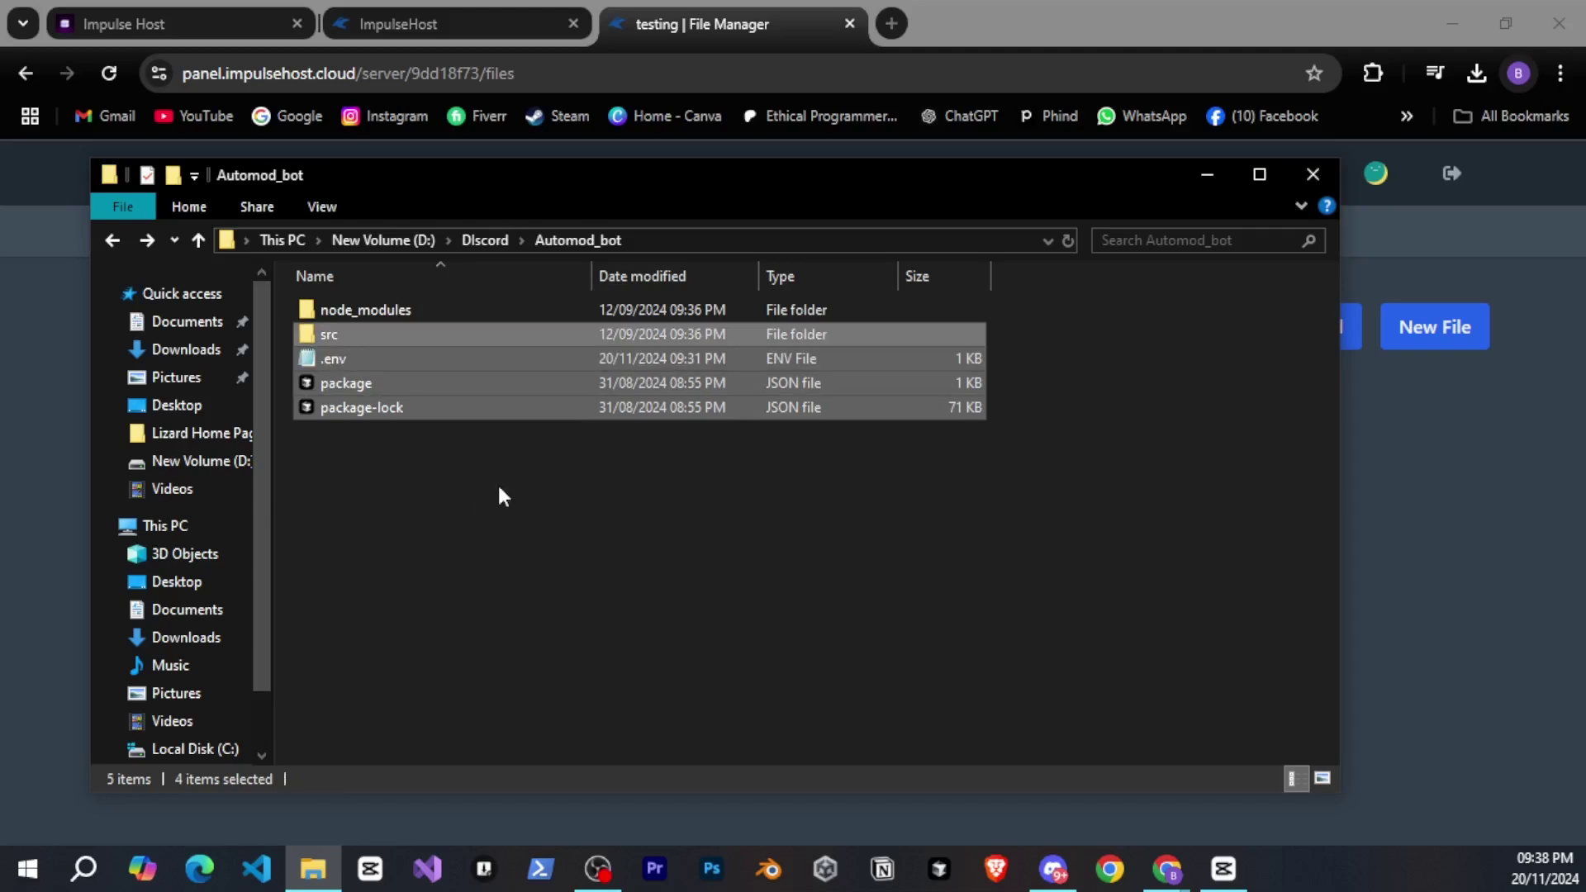
pyautogui.rightClick(416, 371)
pyautogui.moveTo(478, 576)
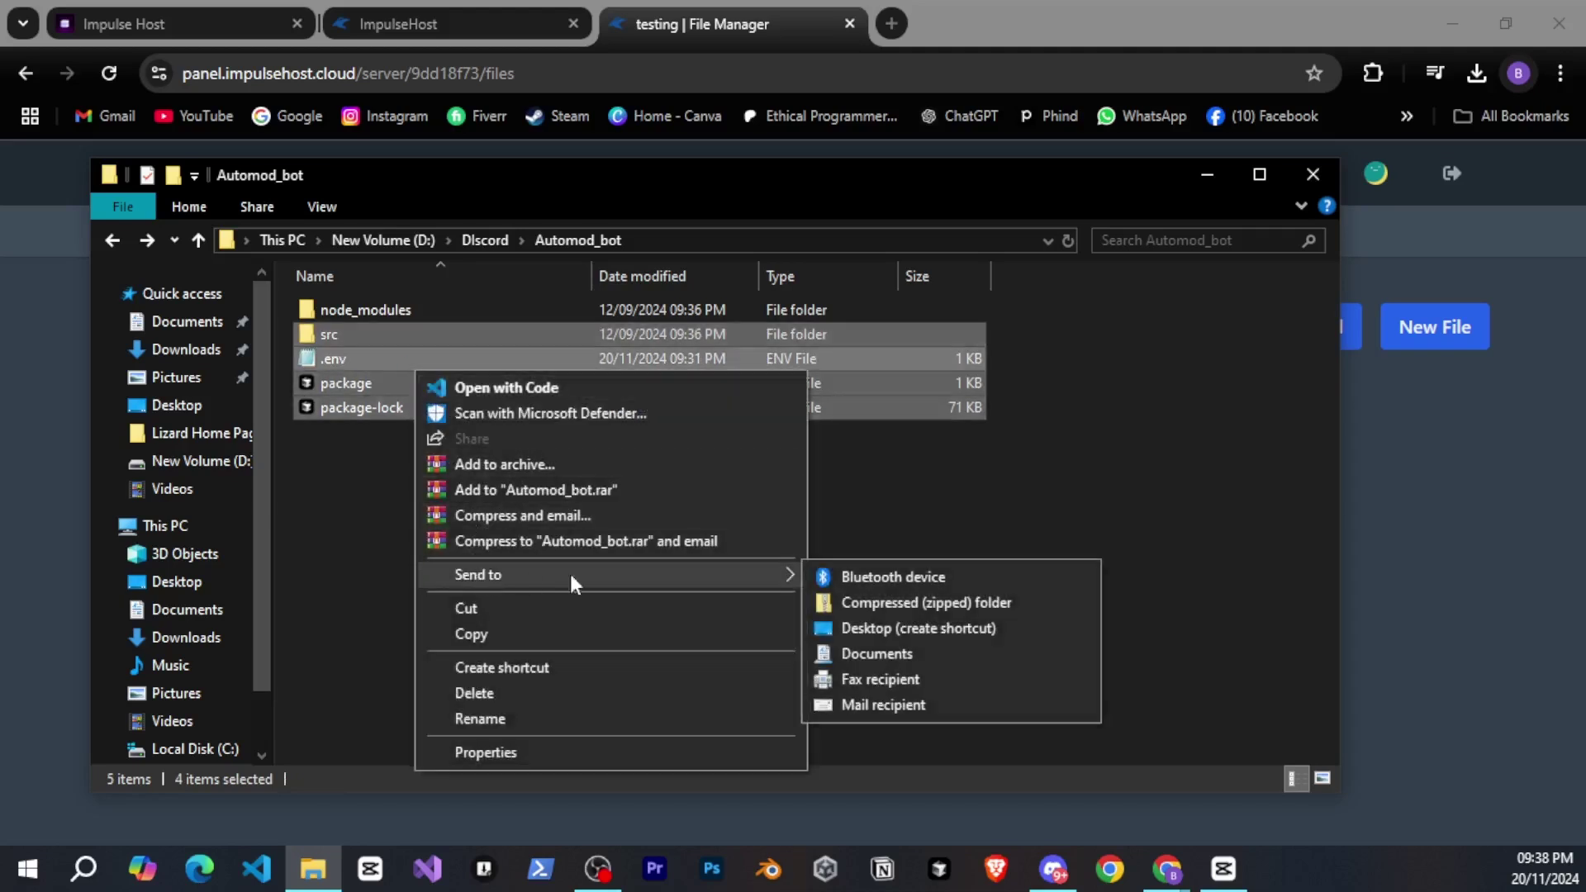
pyautogui.click(888, 603)
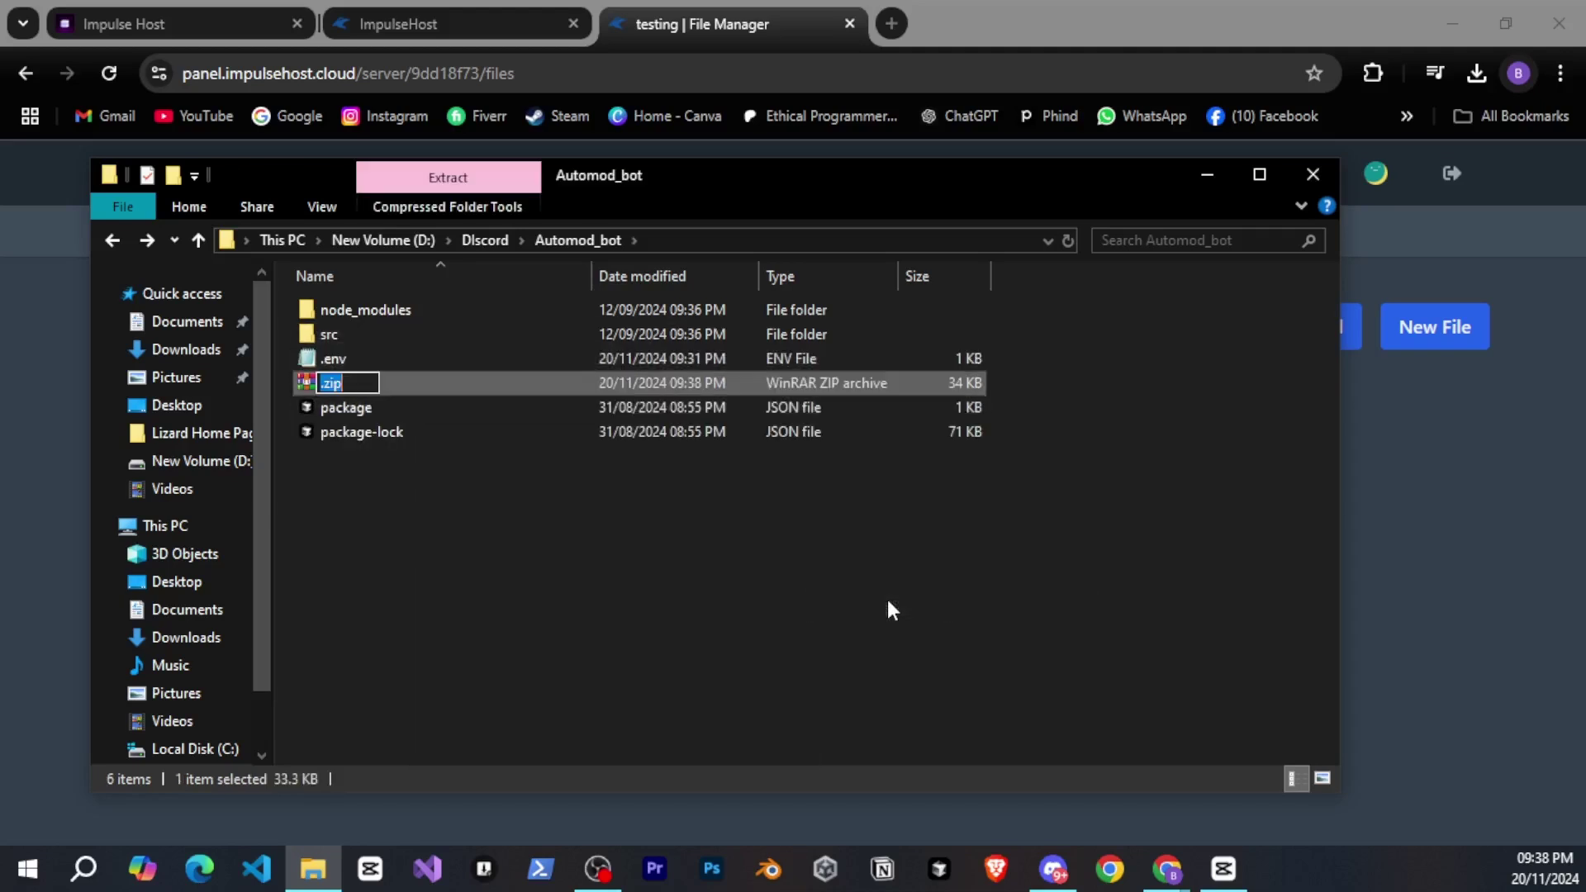
pyautogui.click(888, 610)
# Step: Upload the zip archive to the server's File Manager and unarchive it there
pyautogui.moveTo(490, 384)
pyautogui.mouseDown()
pyautogui.moveTo(770, 447)
pyautogui.moveTo(1510, 513)
pyautogui.mouseUp()
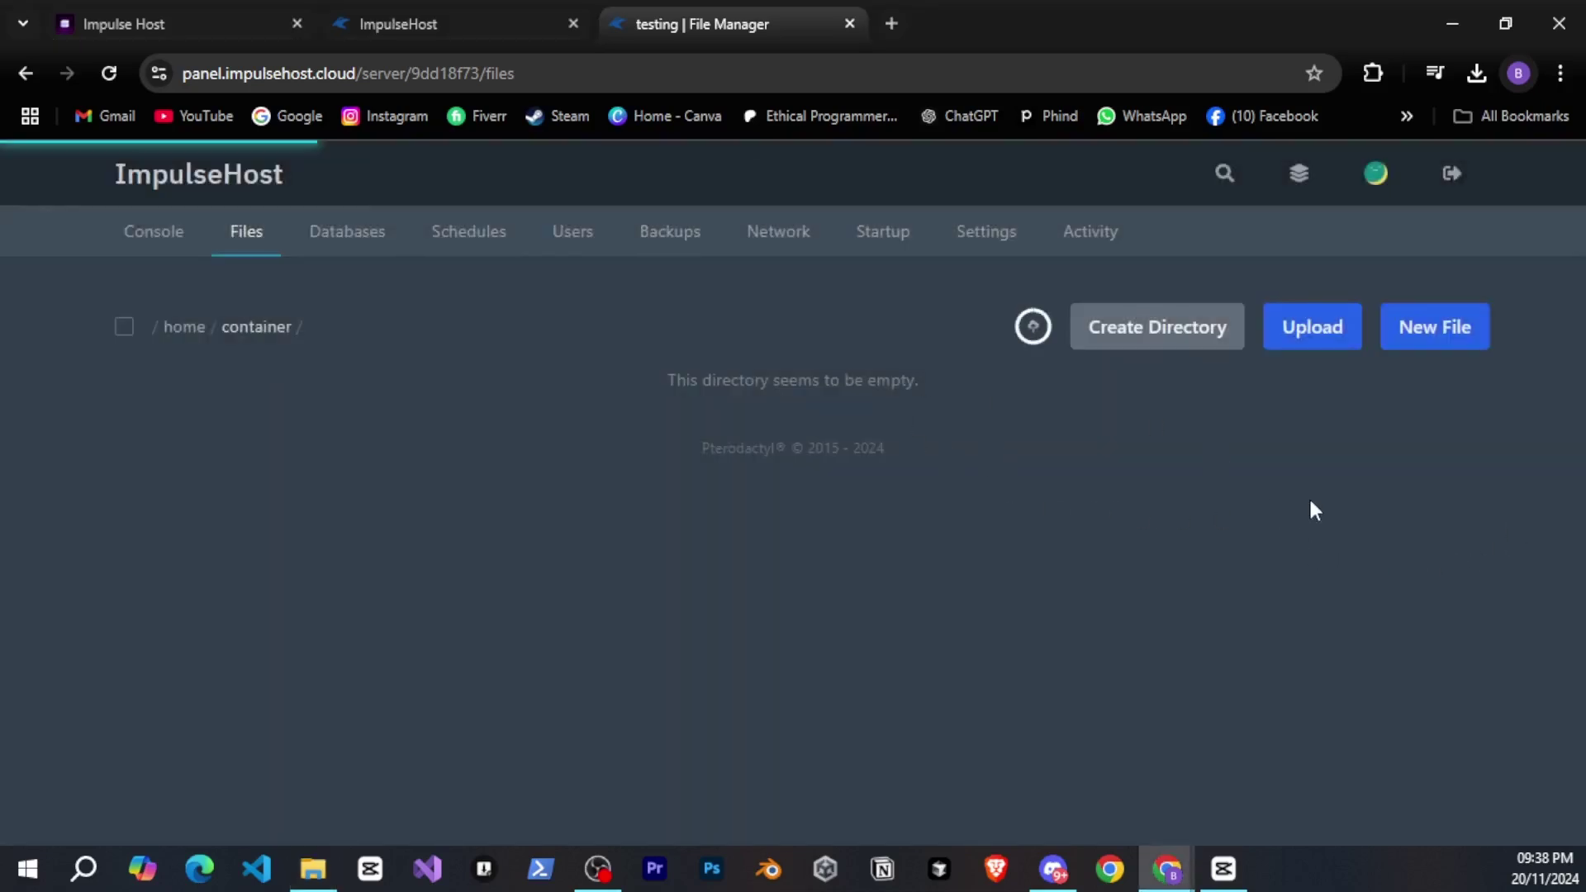
pyautogui.click(1461, 395)
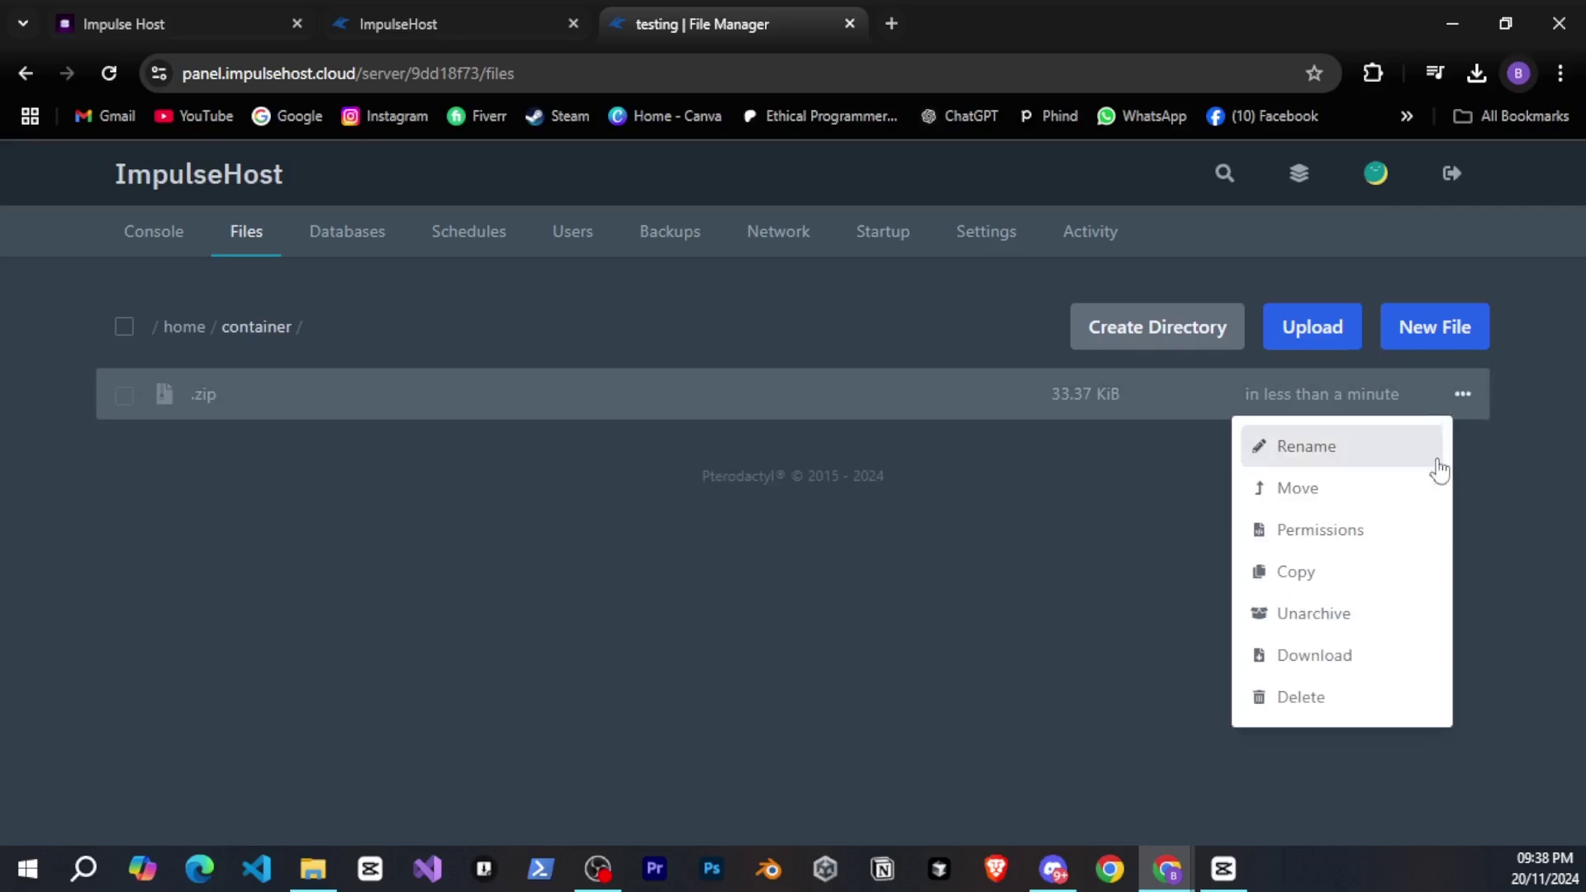
pyautogui.click(1313, 615)
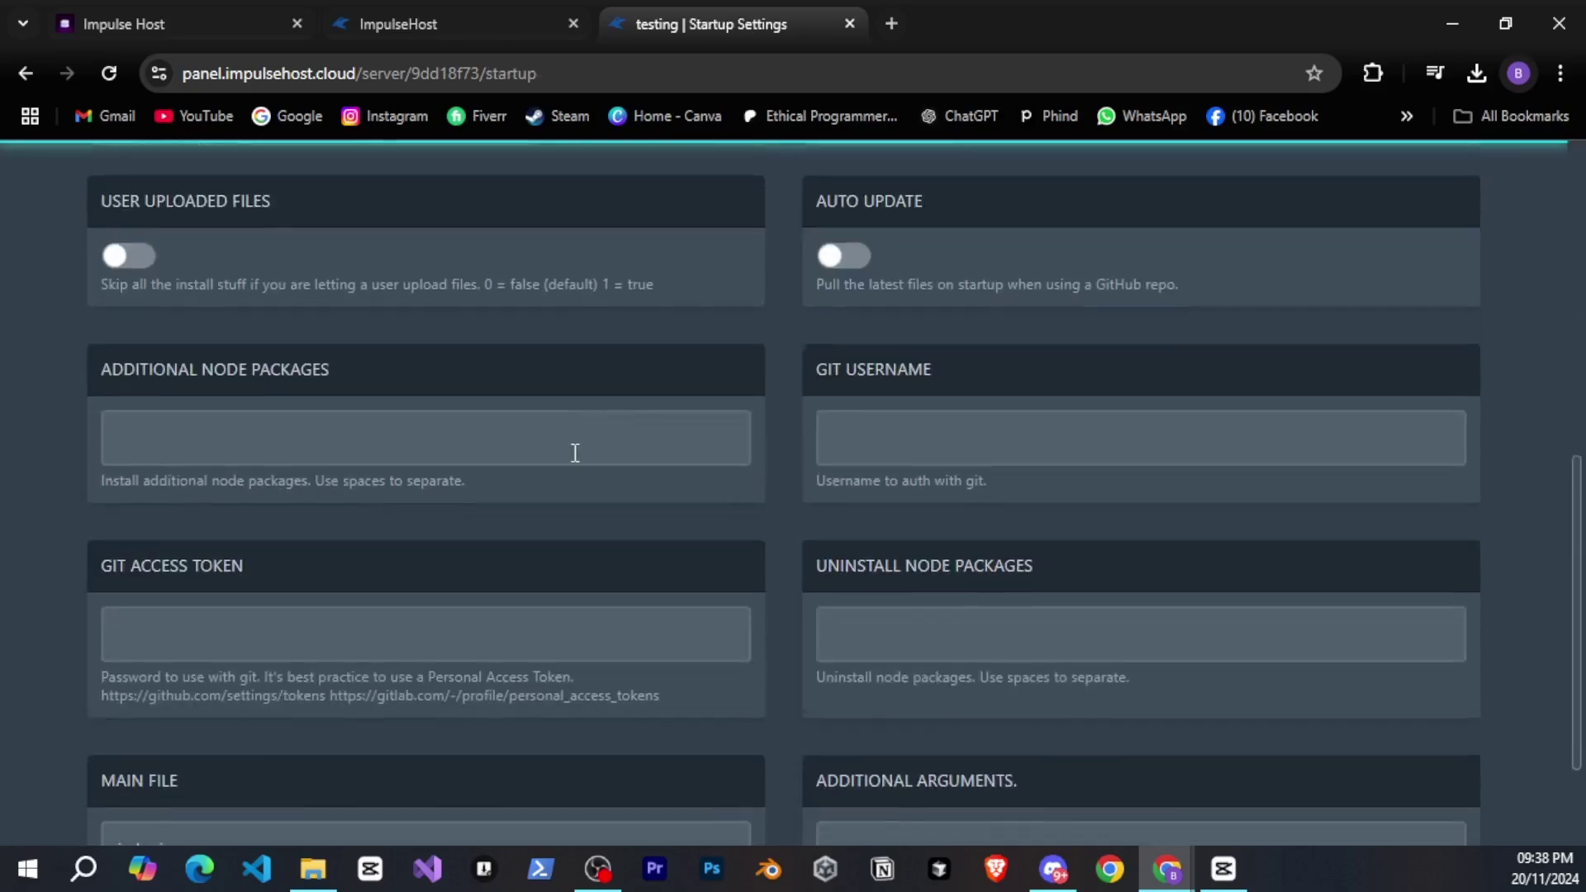
pyautogui.scroll(-3, 574, 452)
# Step: Change the MAIN FILE startup setting to src/index.js
pyautogui.click(235, 694)
pyautogui.hotkey('ctrl', 'a')
pyautogui.press('Home')
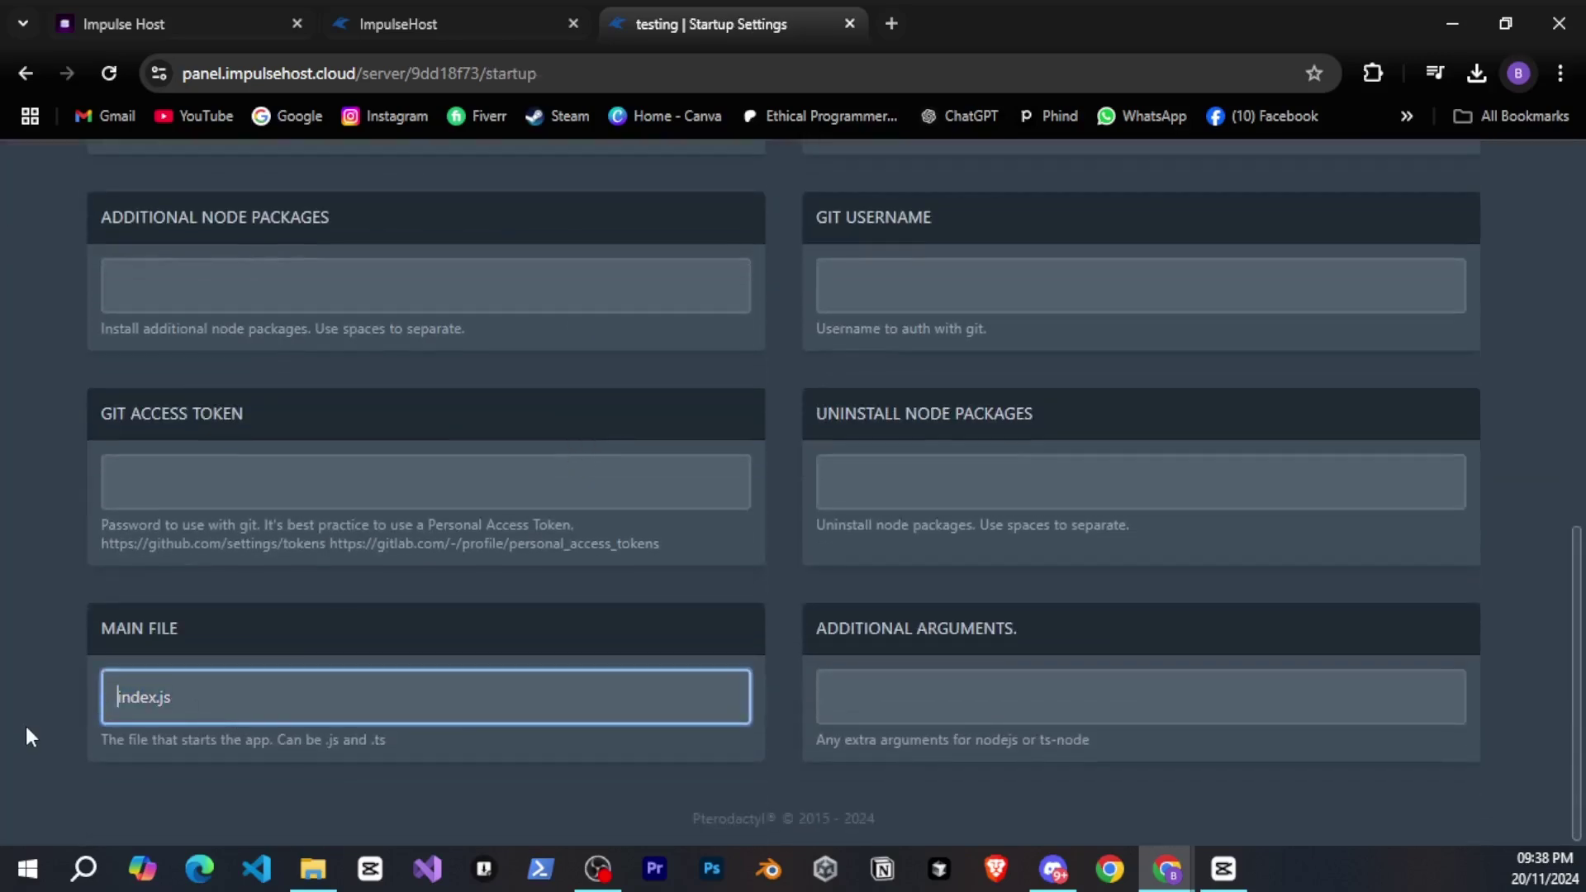
pyautogui.write('src')
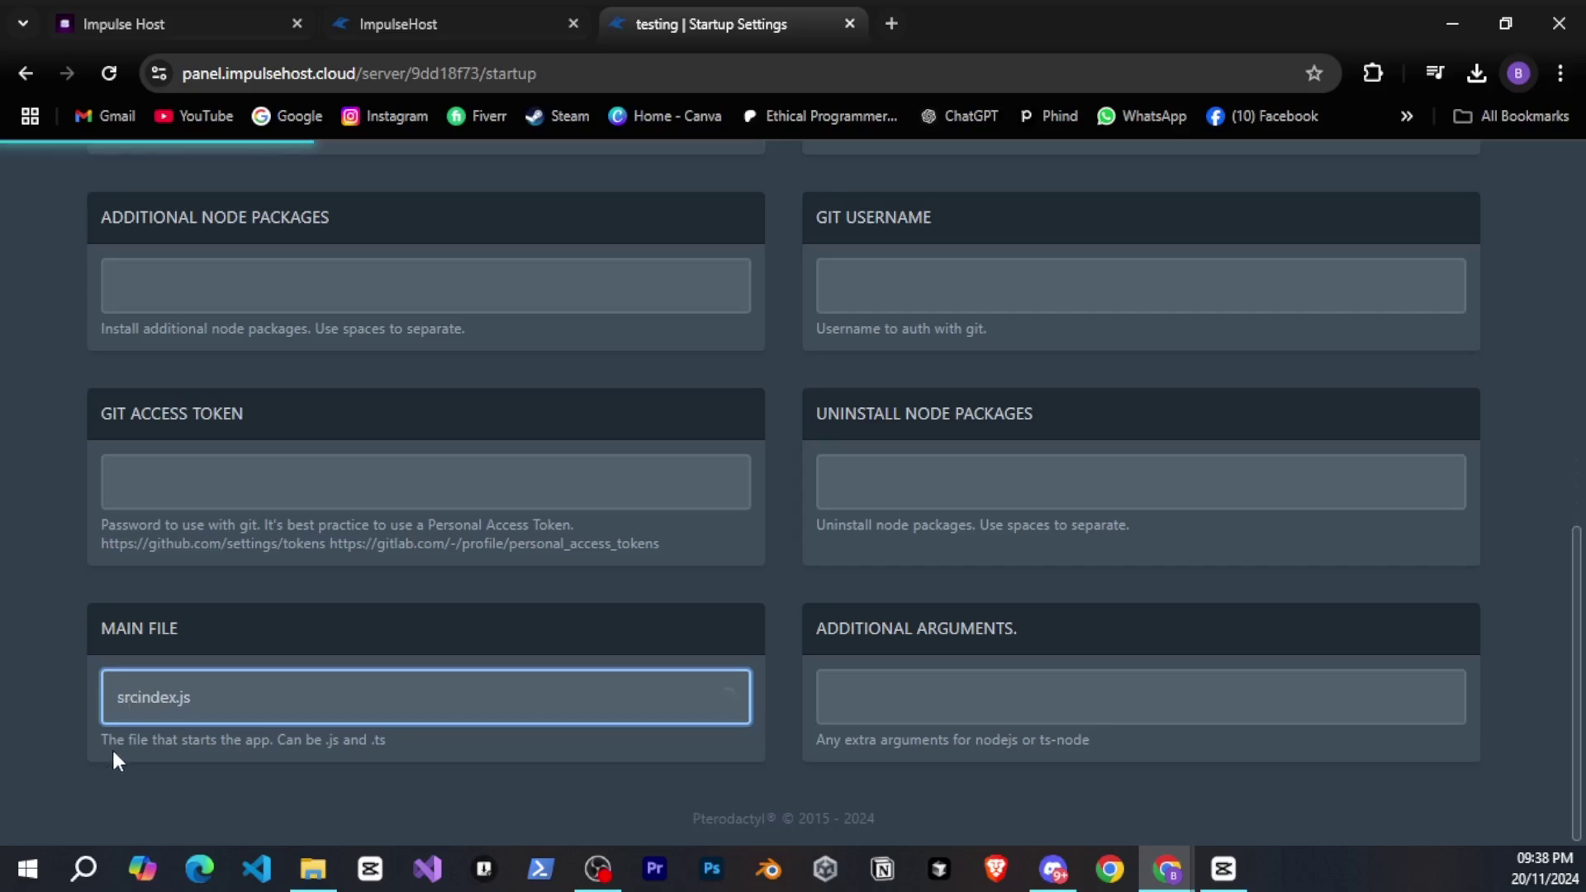
pyautogui.write('/')
pyautogui.click(208, 757)
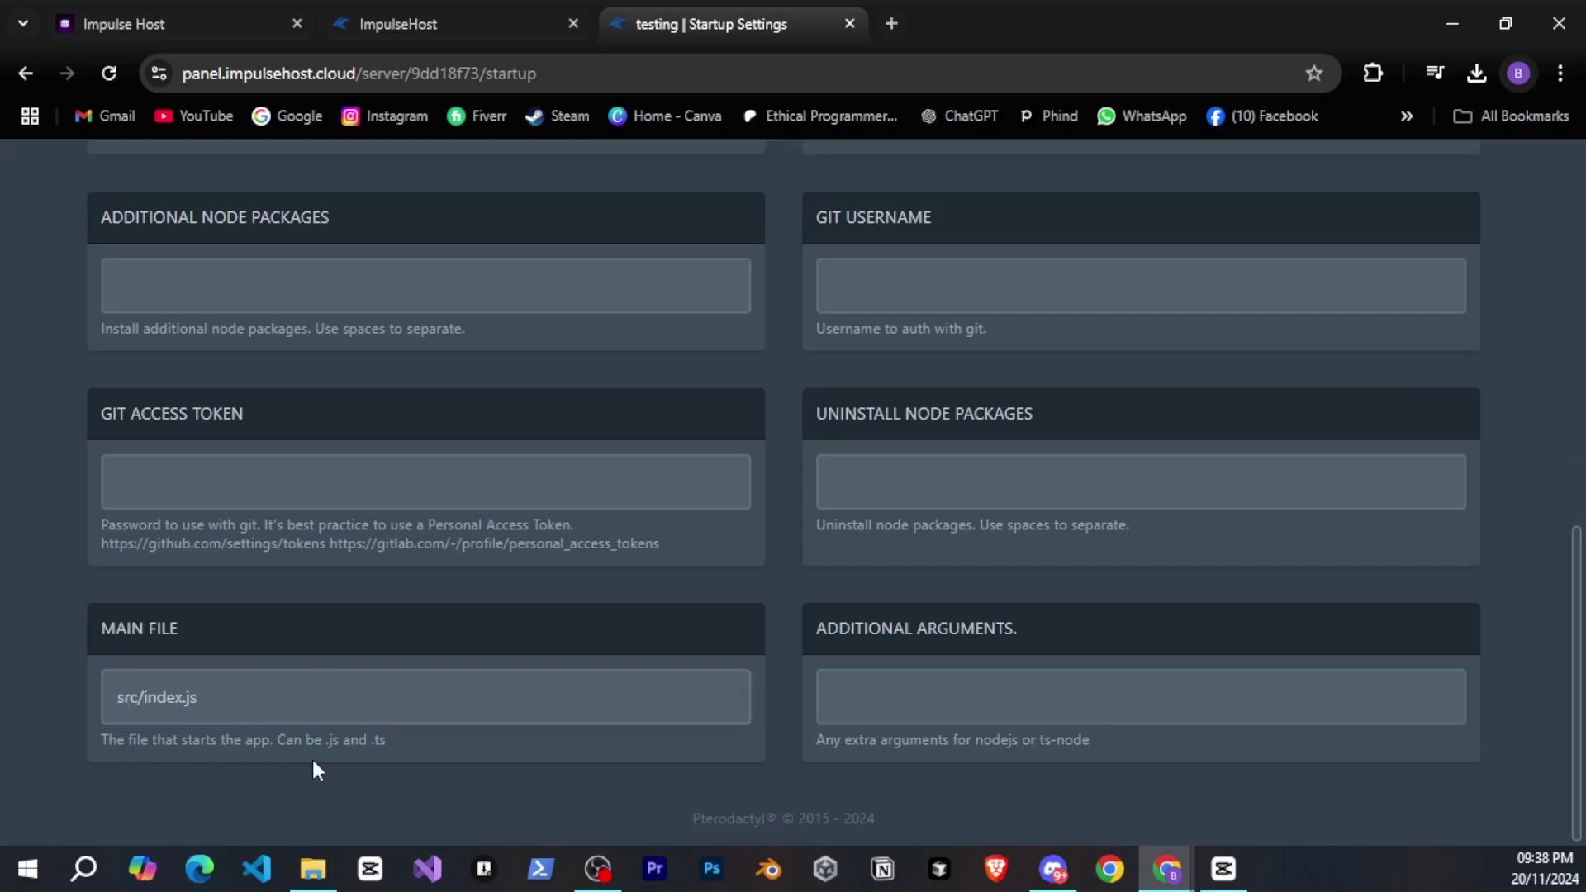
pyautogui.scroll(3, 314, 761)
pyautogui.scroll(1, 571, 760)
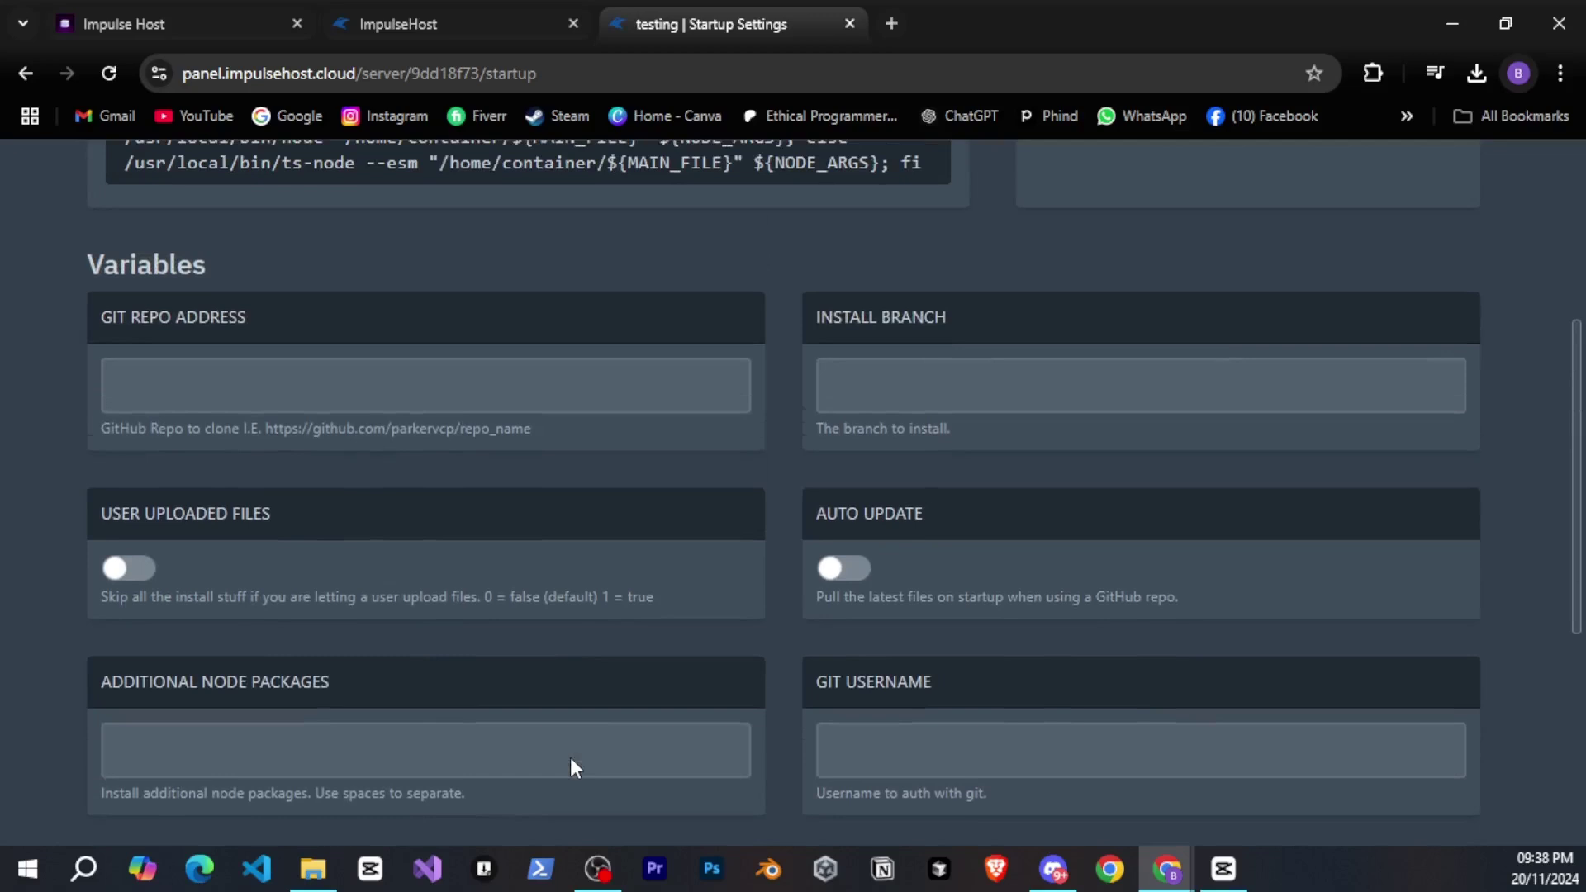
pyautogui.scroll(-1, 570, 762)
# Step: Leave Additional Node Packages empty and return to the testing server's console
pyautogui.click(290, 652)
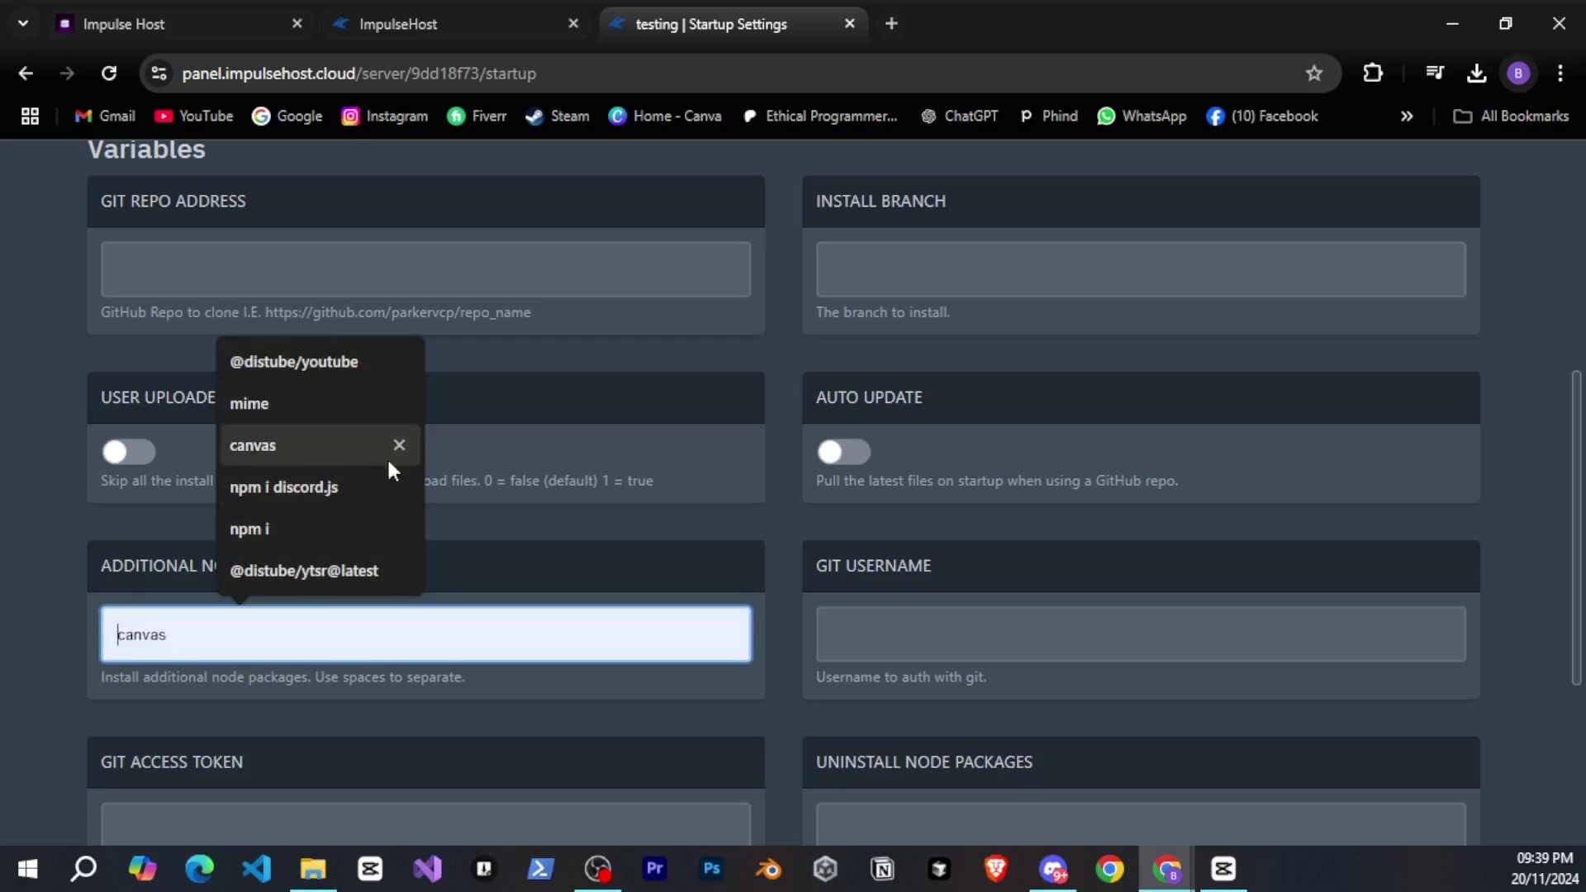
pyautogui.click(504, 728)
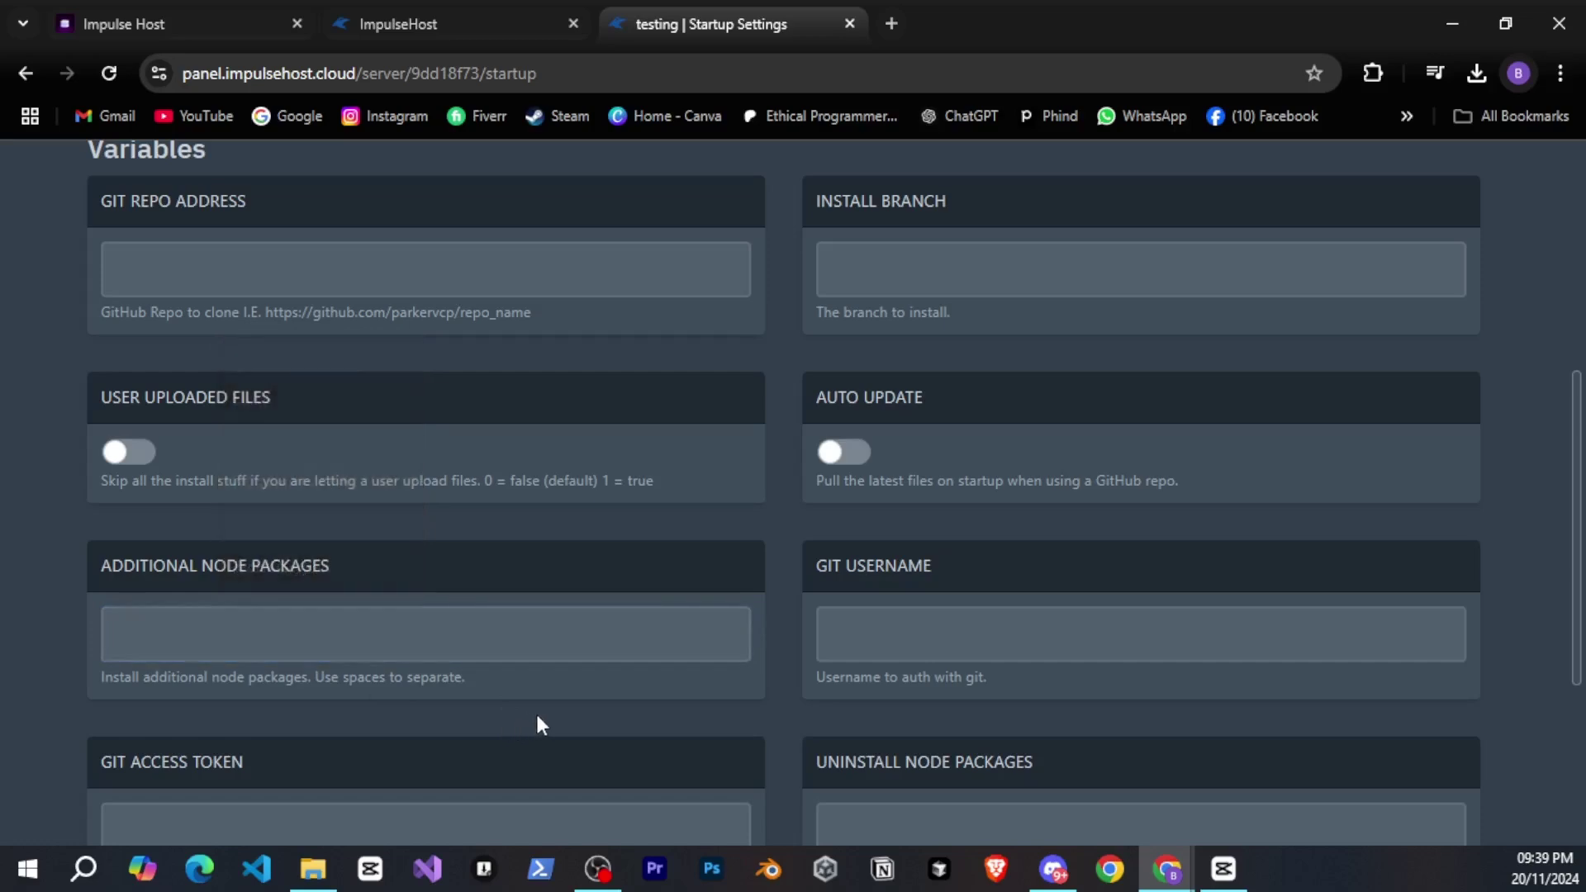
pyautogui.scroll(5, 536, 719)
pyautogui.click(156, 244)
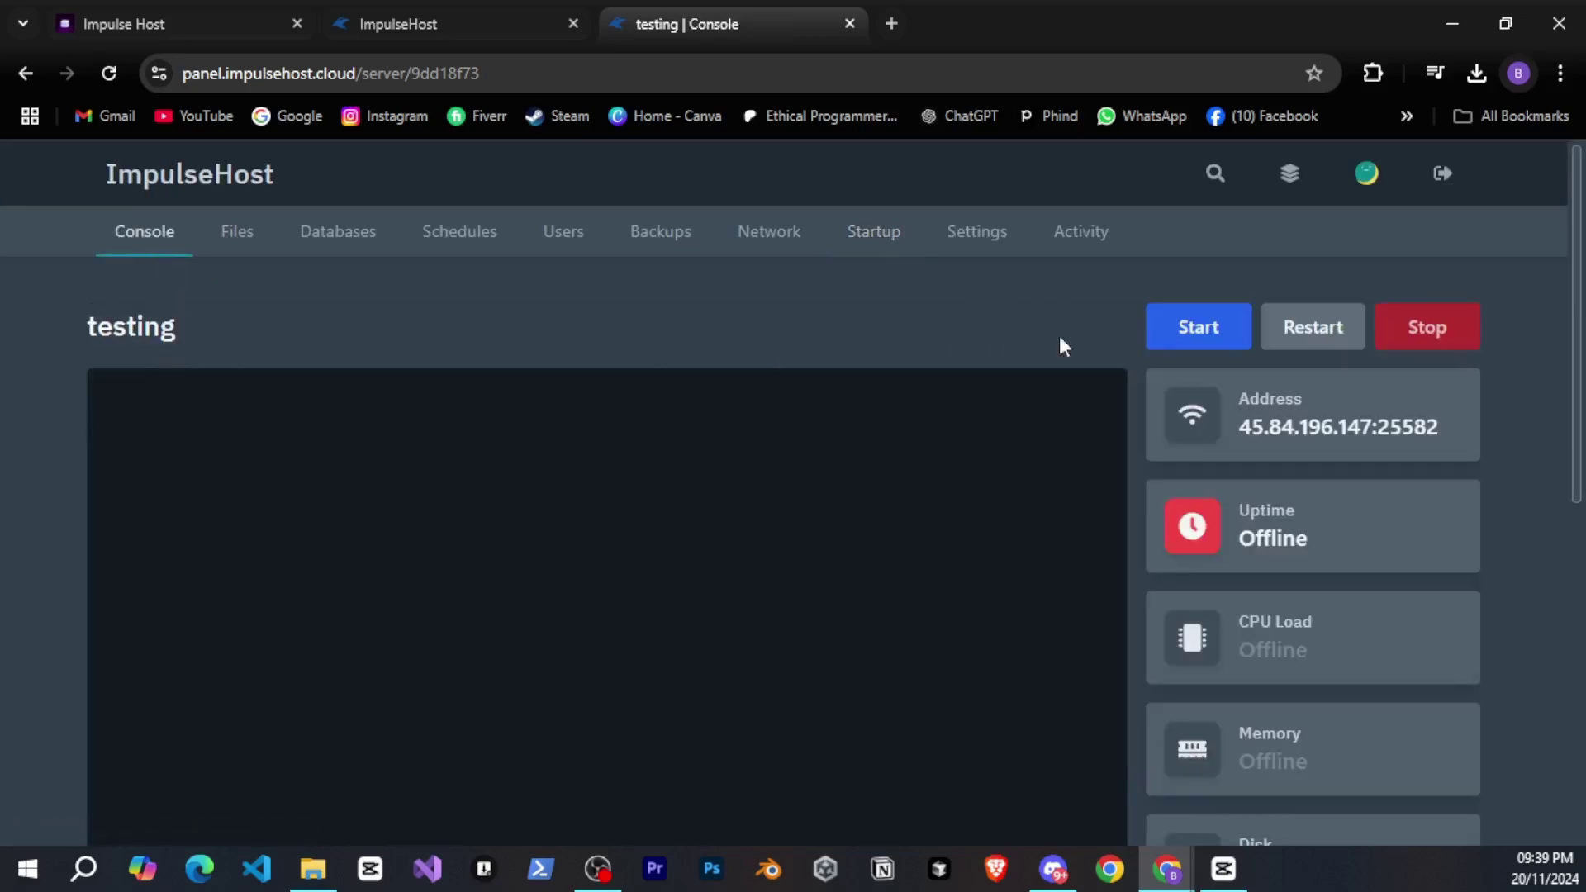
# Step: Launch the testing server from its Console so startup logs and uptime begin
pyautogui.click(1190, 337)
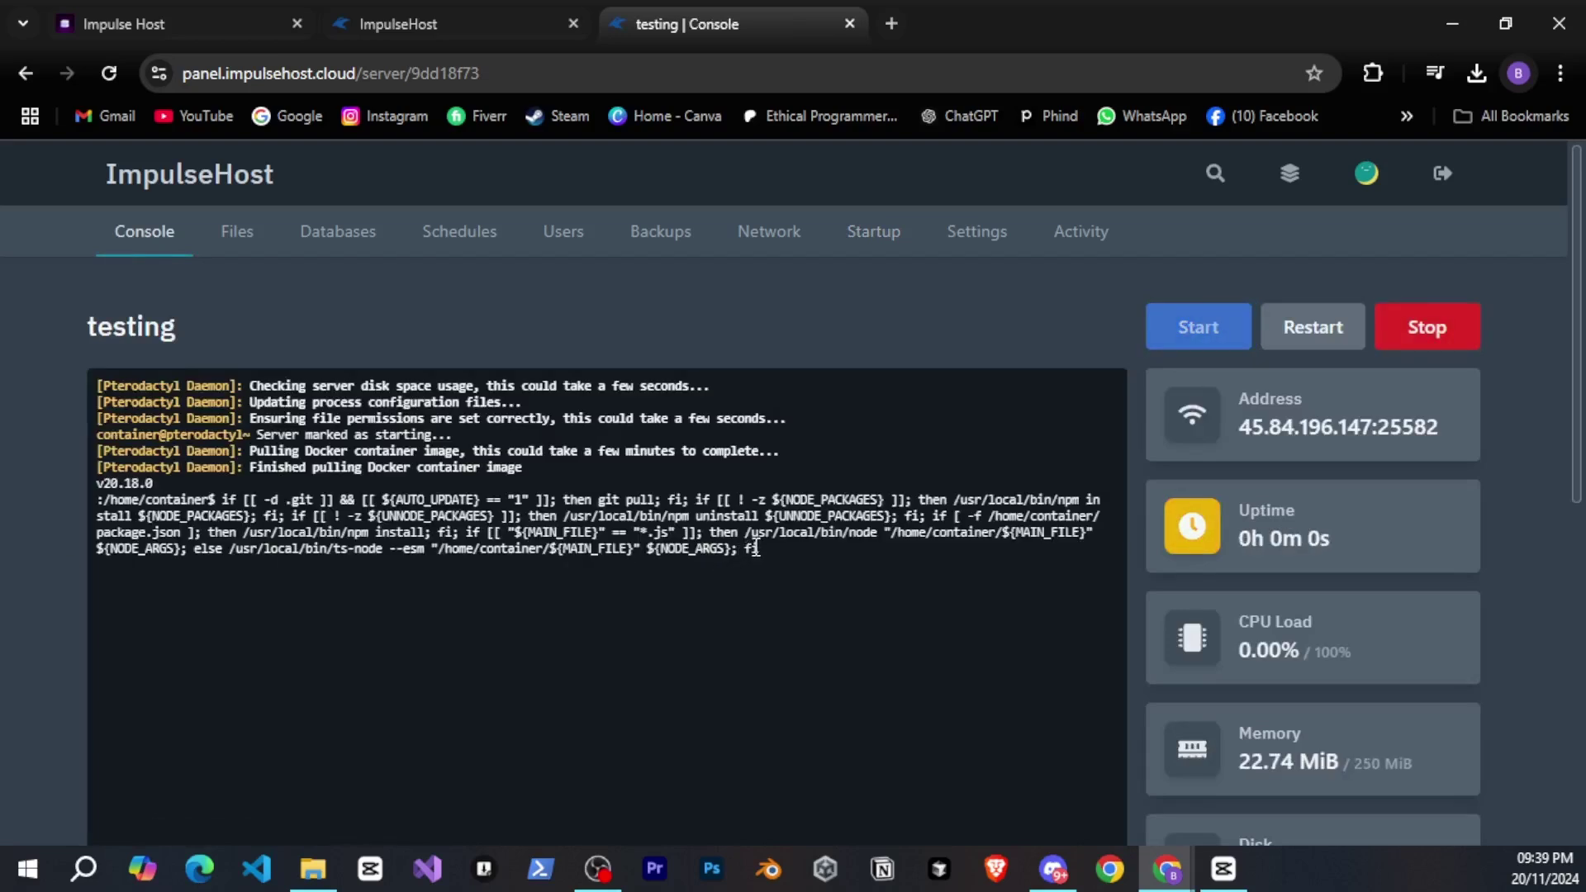
pyautogui.scroll(-1, 757, 545)
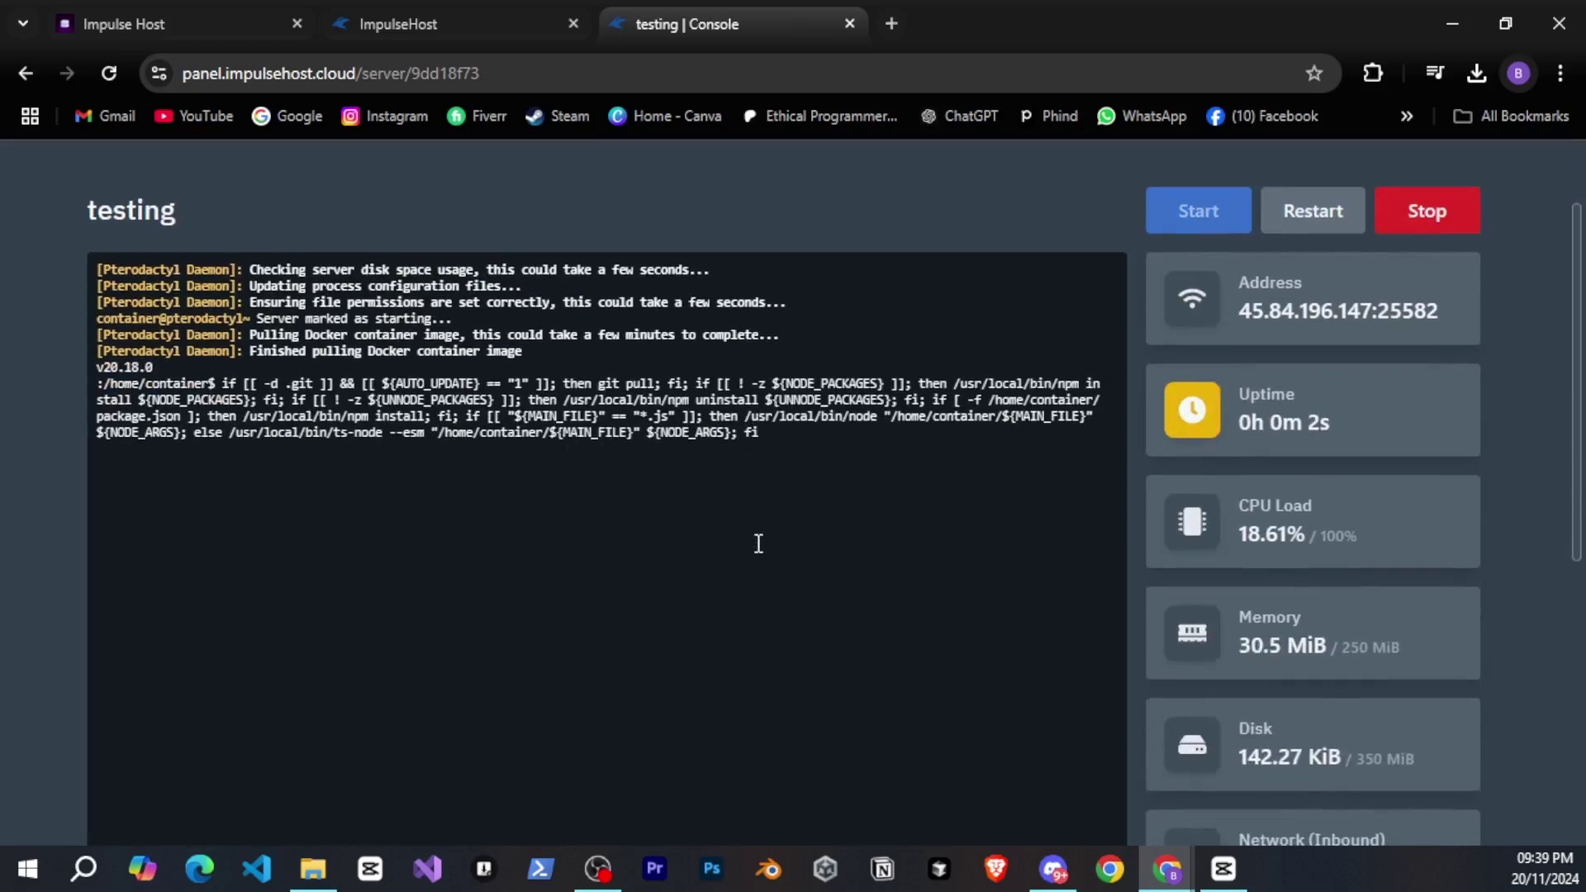